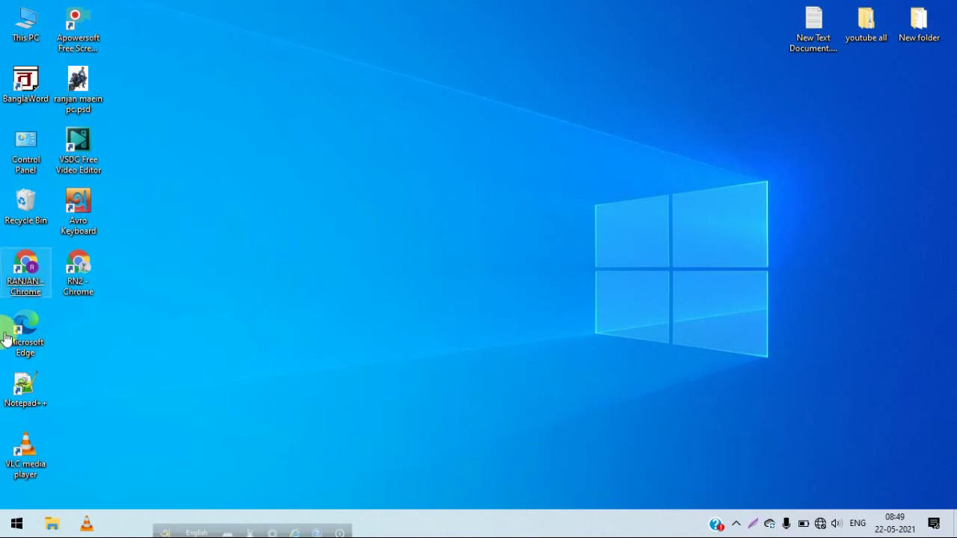
Step: Launch Microsoft Office Excel 2007 from the Microsoft Office folder in the Start menu's app list
left_click(8, 526)
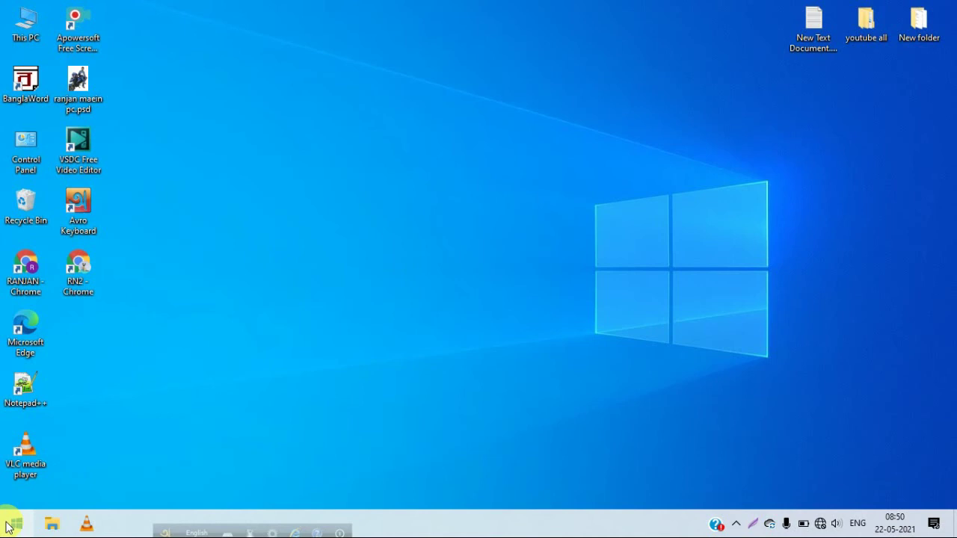
left_click(15, 527)
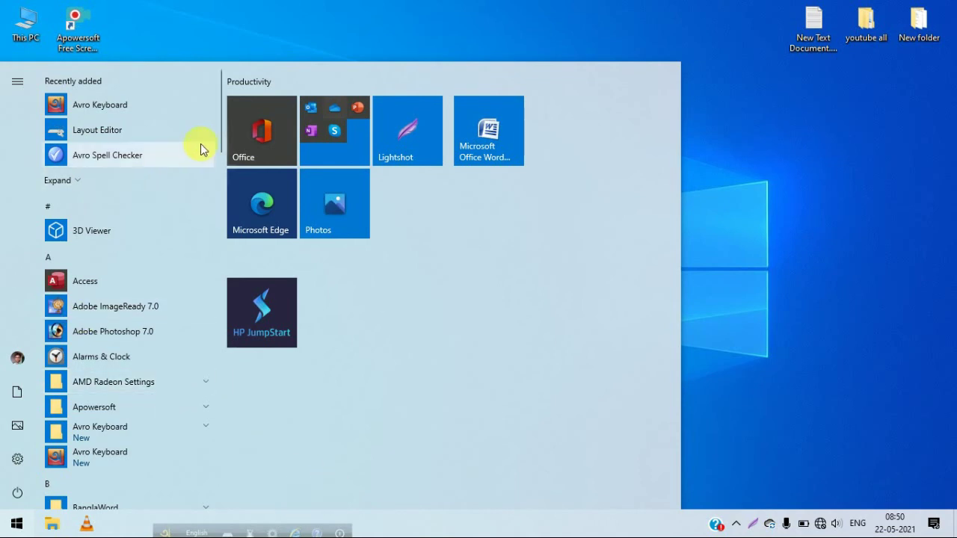
left_click_drag(222, 127, 194, 303)
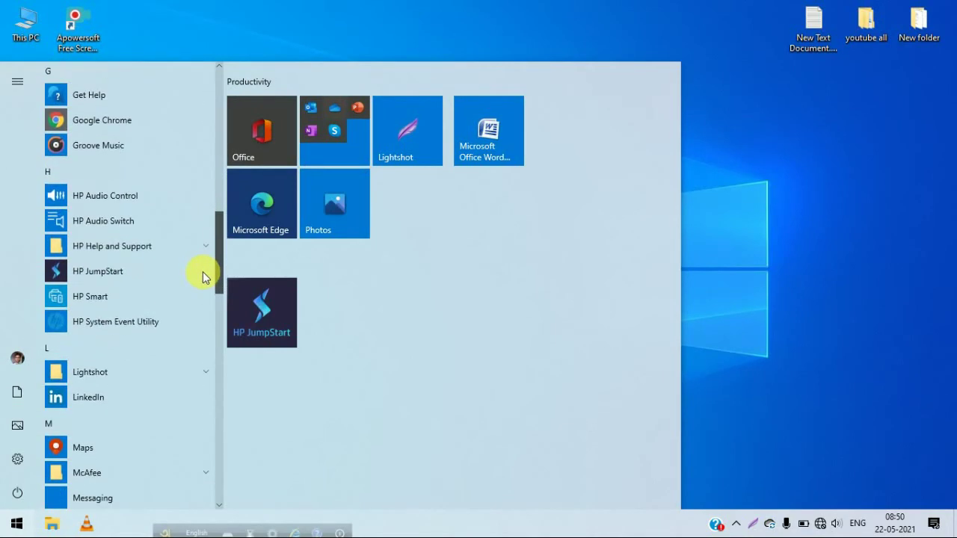
scroll(194, 303, "down", 1)
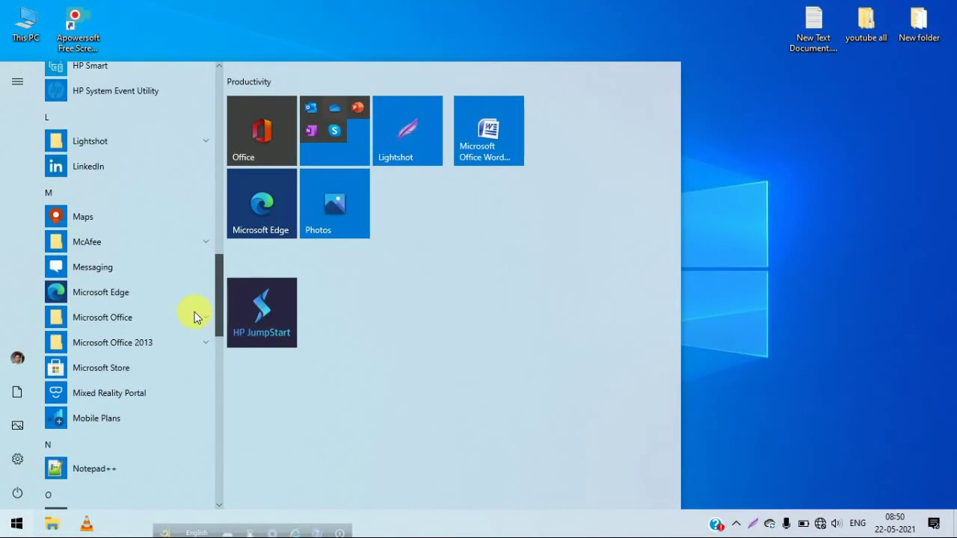
left_click(141, 326)
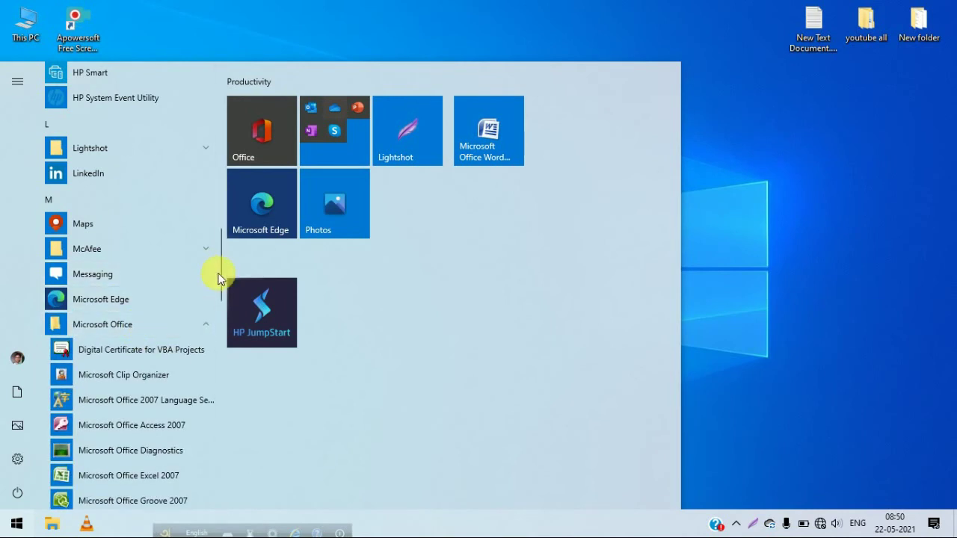
left_click_drag(219, 272, 220, 301)
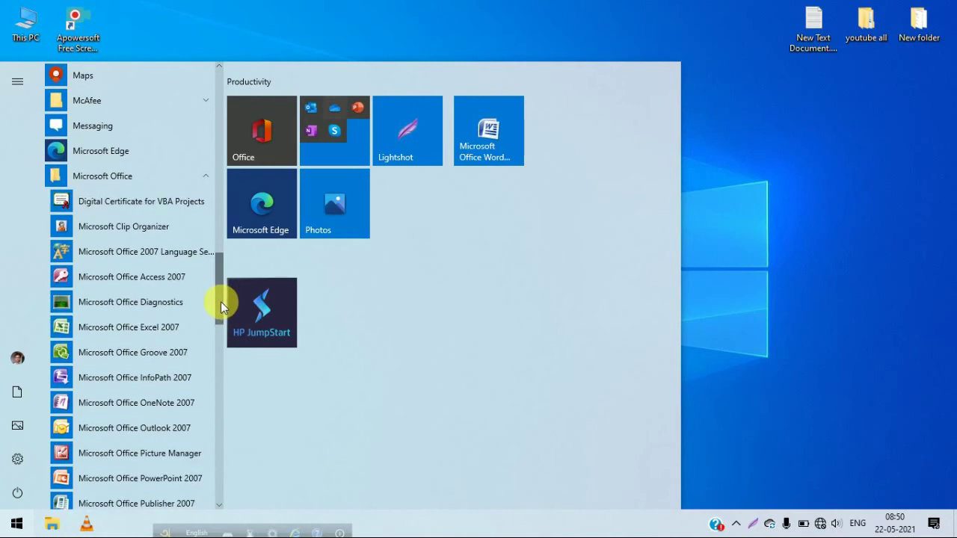
left_click(162, 333)
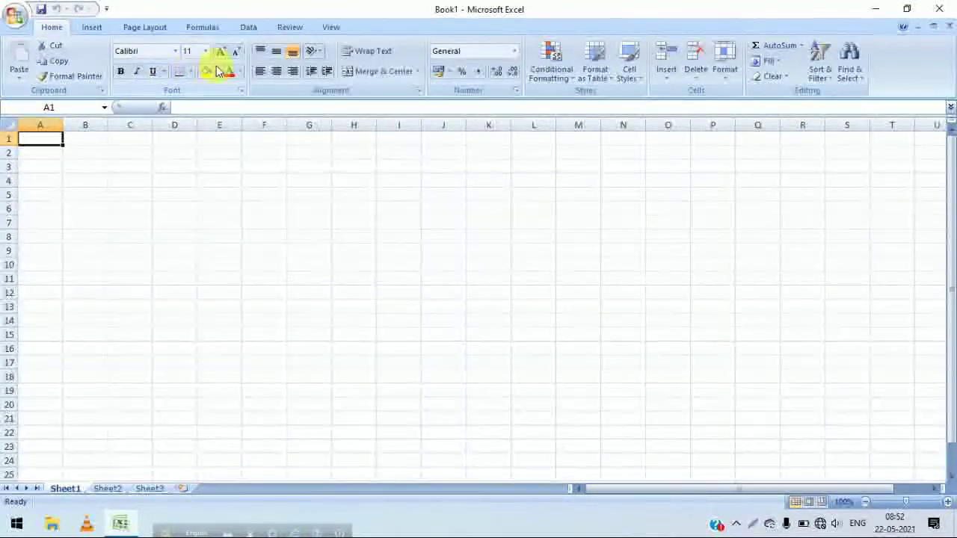
Step: Show the Insert ribbon commands, then switch to the Page Layout commands
left_click(260, 71)
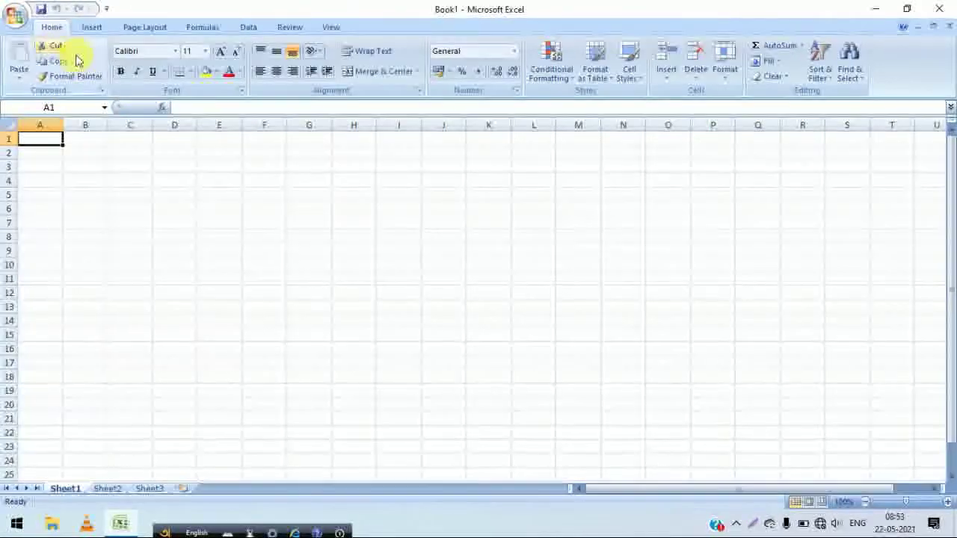
left_click(89, 27)
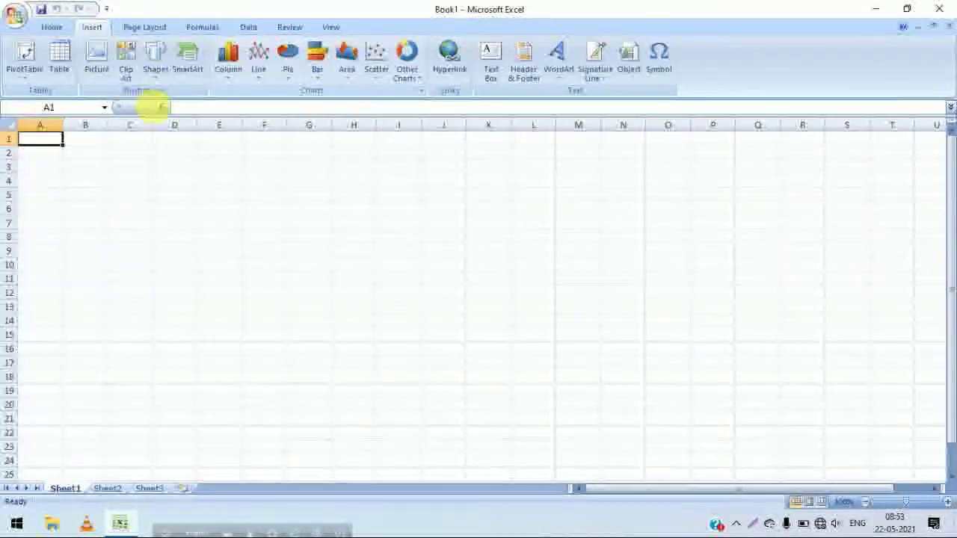
left_click(148, 27)
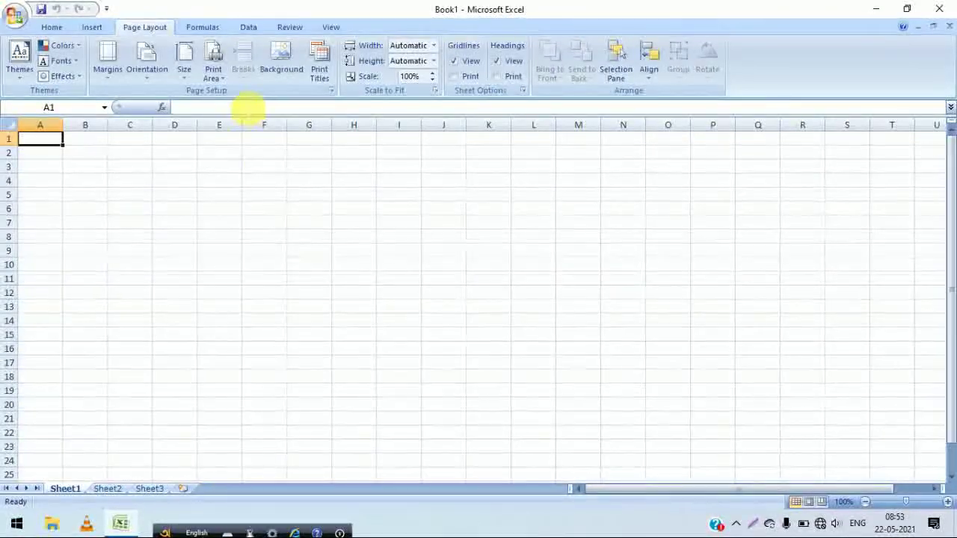
Step: Browse the Formulas, Data, Review and View ribbon tabs, then return to Home with cell A1 selected
left_click(203, 28)
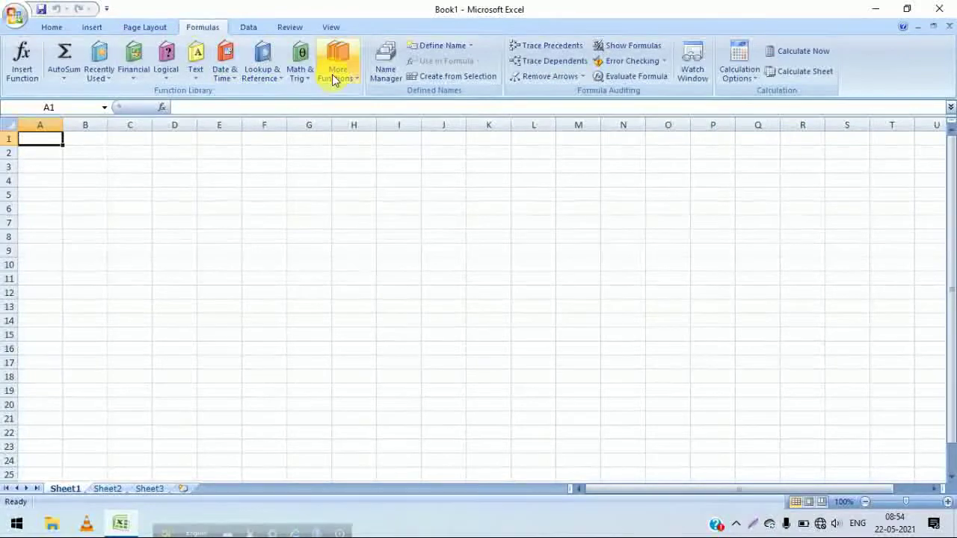
left_click(247, 28)
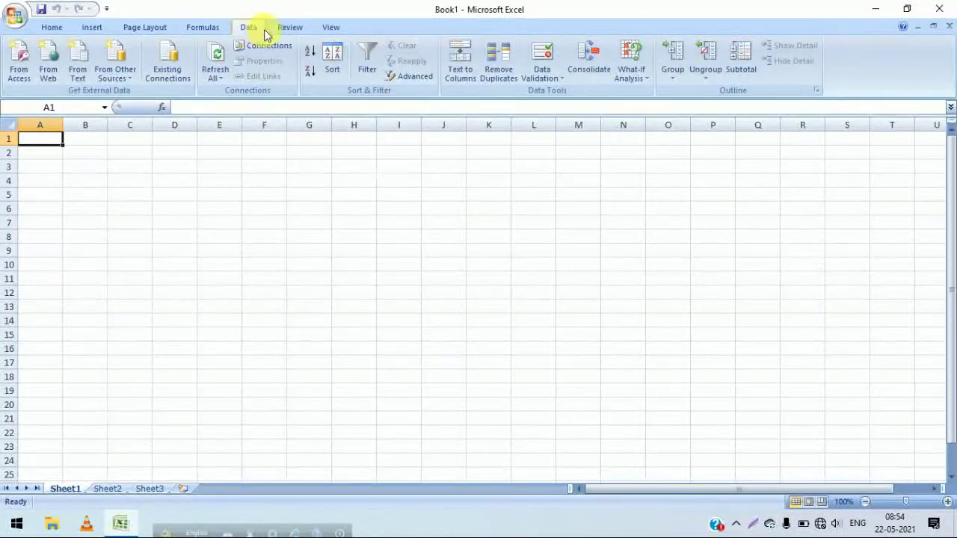
left_click(290, 27)
left_click(329, 28)
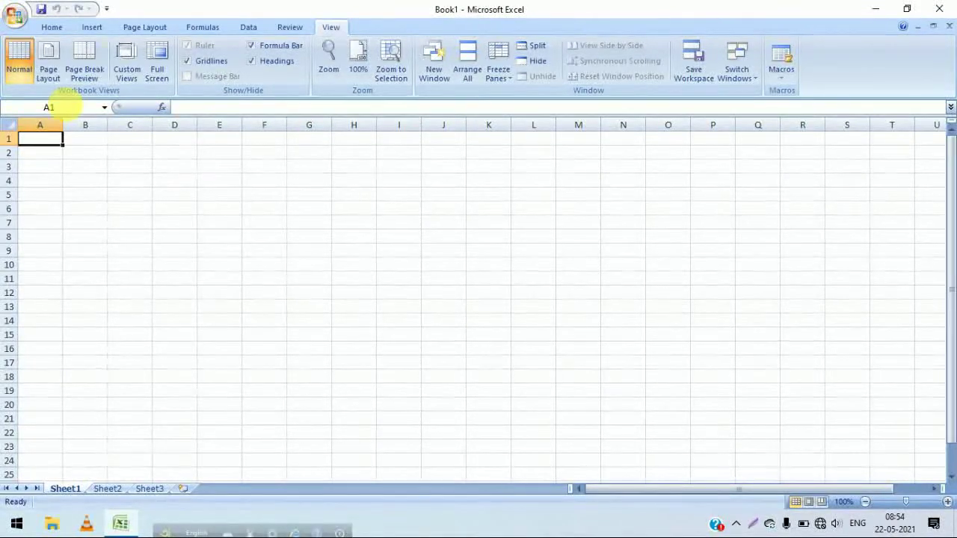
left_click(52, 29)
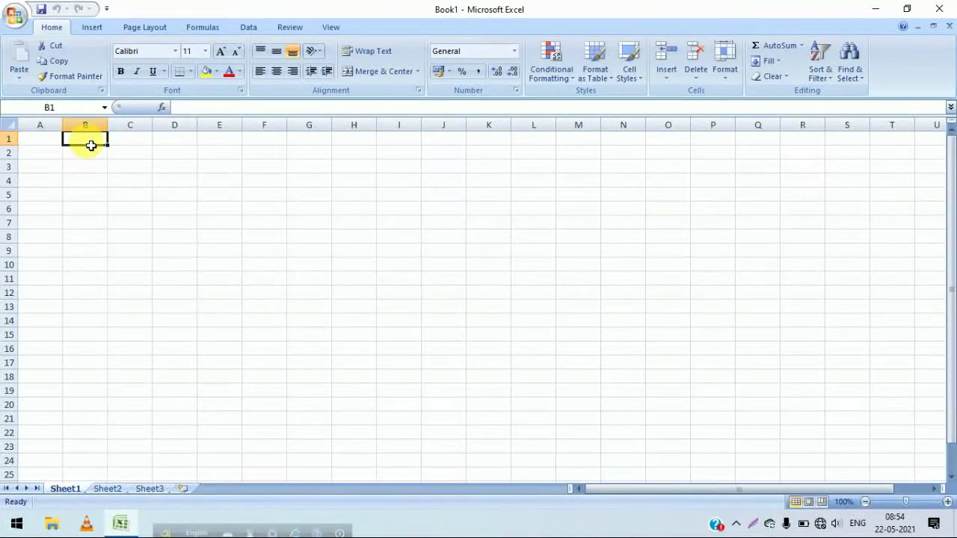
left_click(45, 141)
Step: Select cell B1 and begin an entry in the formula bar with an equals sign
left_click(45, 143)
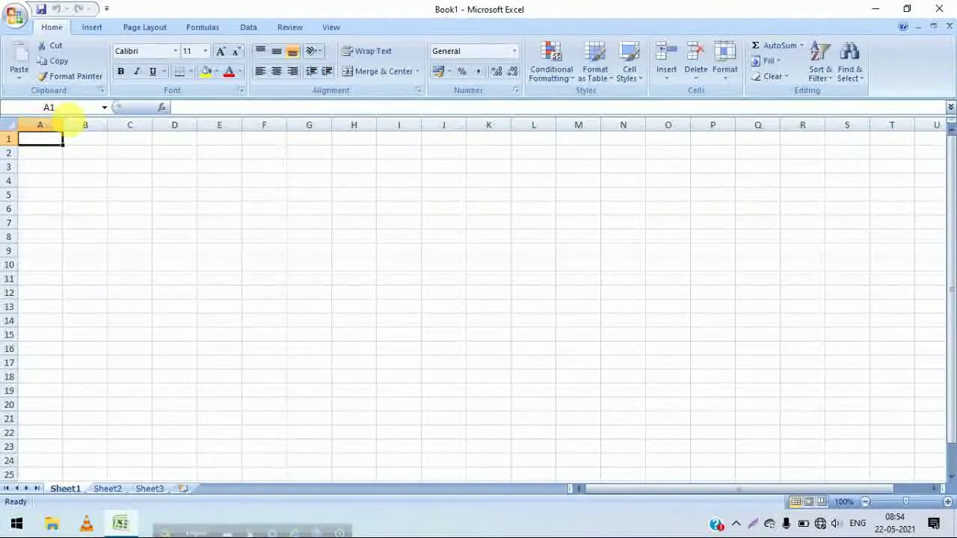
left_click(88, 145)
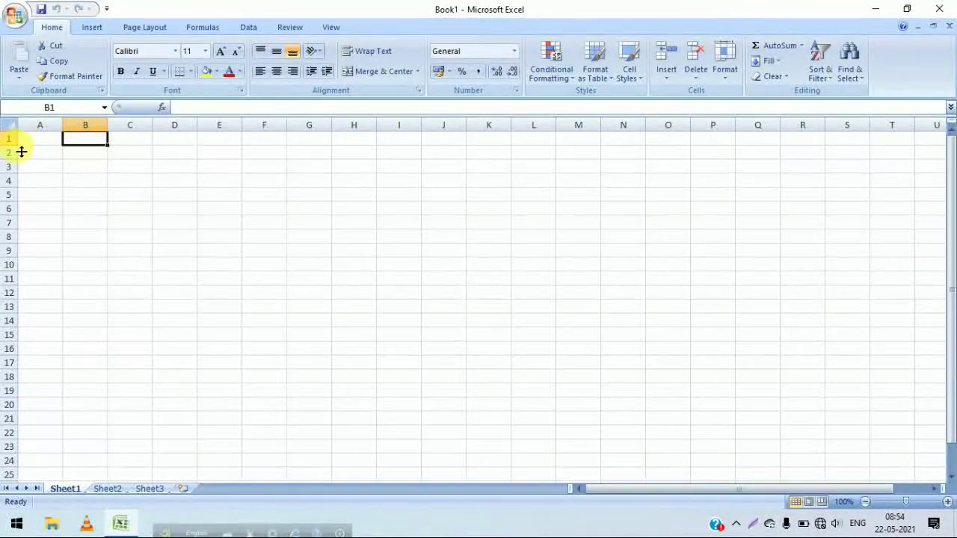
left_click(196, 108)
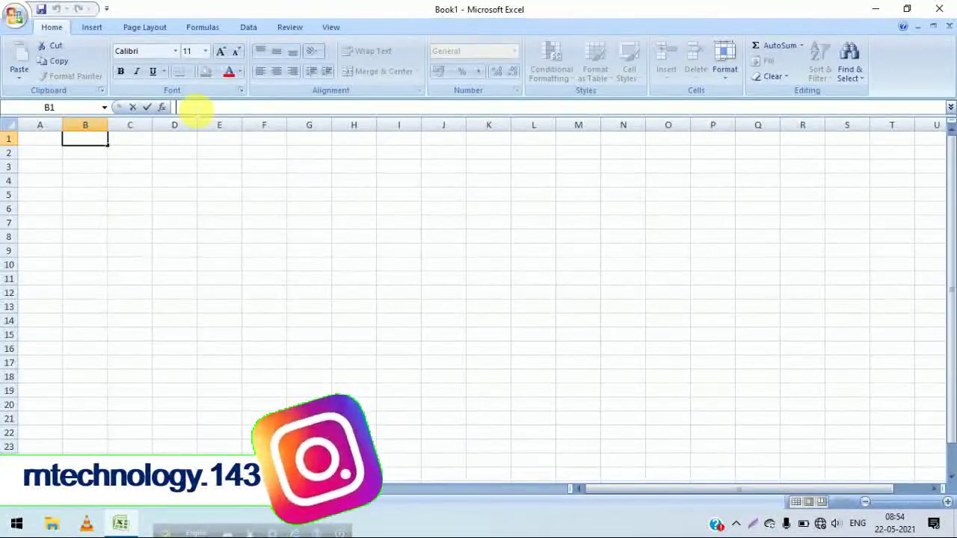
type("=")
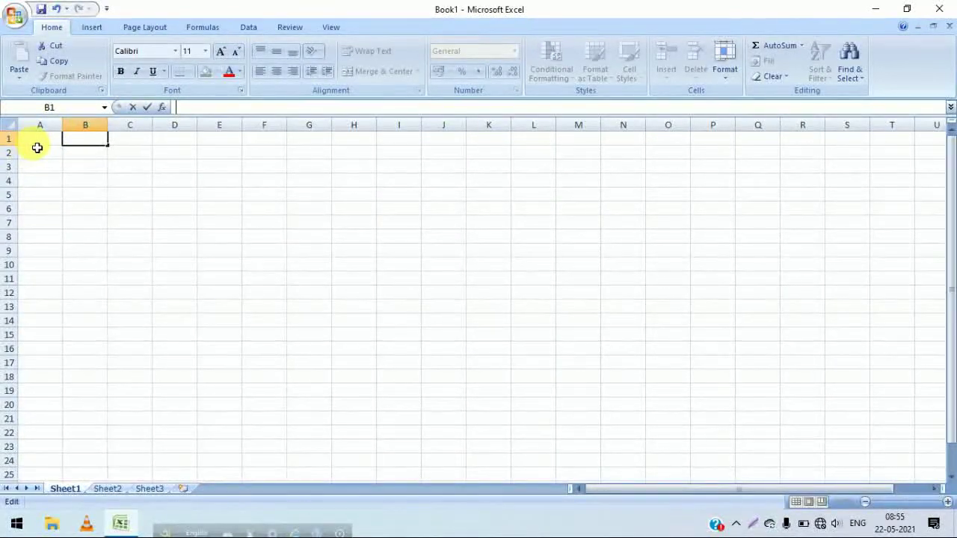
Step: Cancel the unfinished B1 entry and move the selection between A1 and B1, ending on A1
left_click(50, 145)
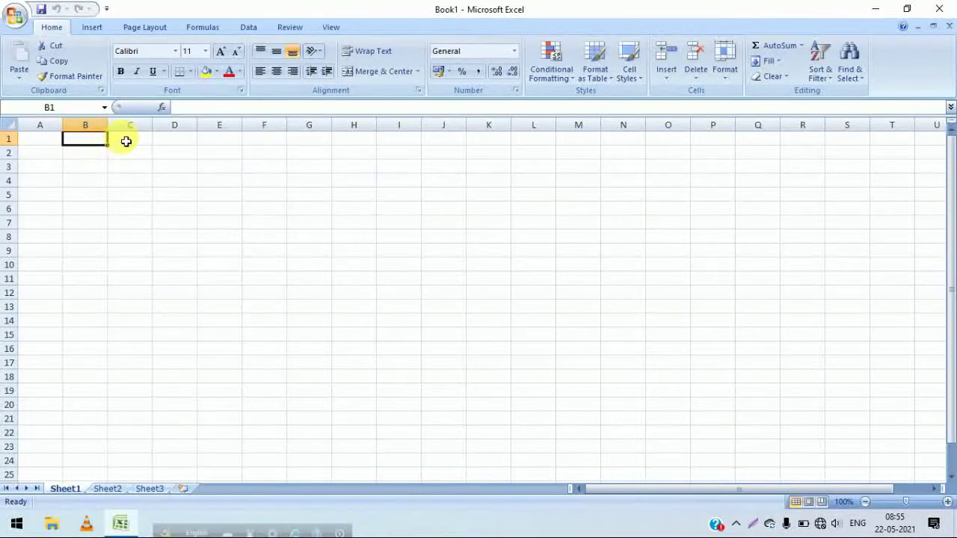
left_click(90, 147)
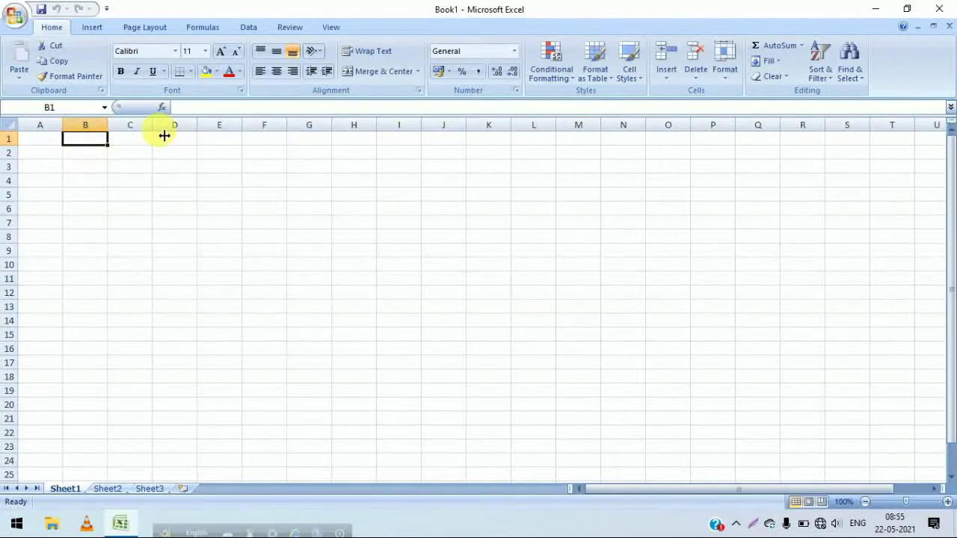
left_click(34, 141)
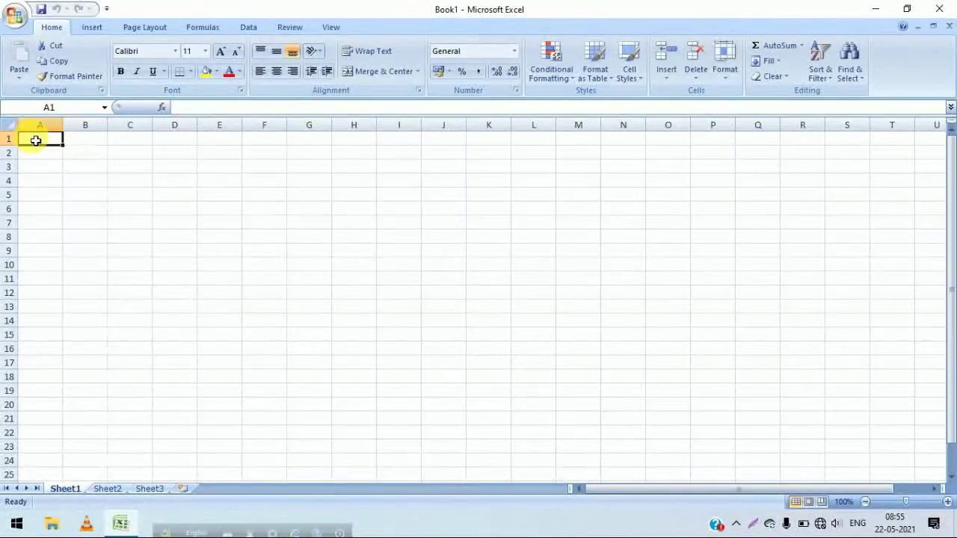
left_click(85, 145)
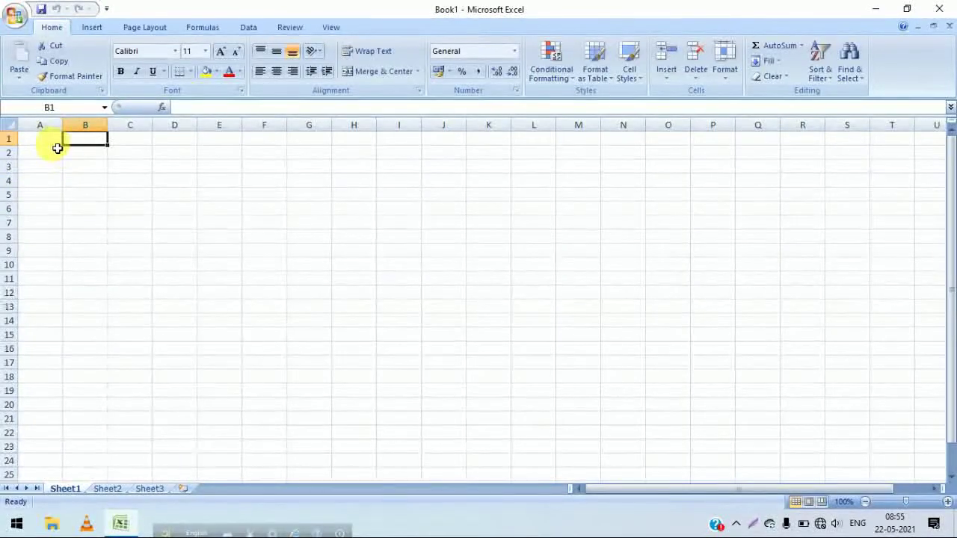
left_click(54, 142)
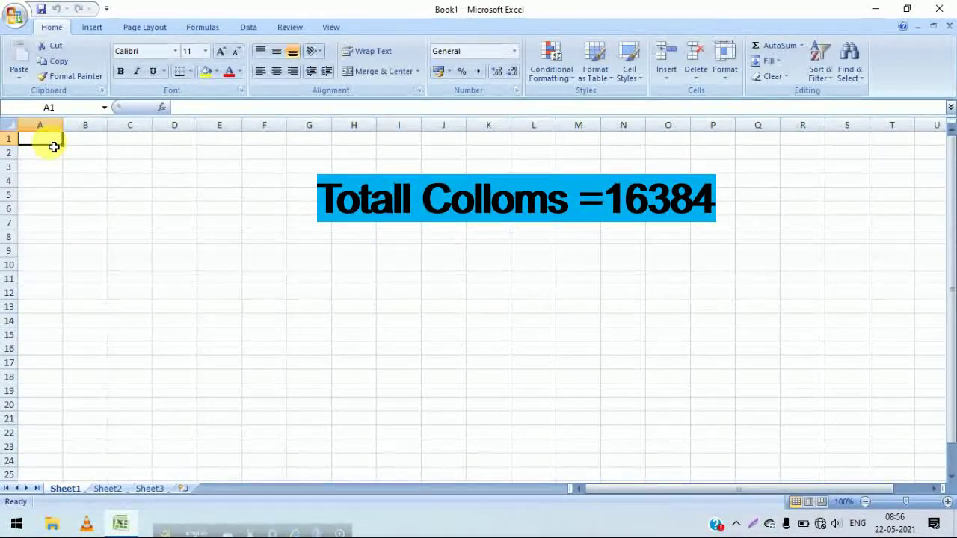
Step: Jump from A1 to cell XFD1, the sheet's last column, with Ctrl+Right Arrow
key("ctrl+Right")
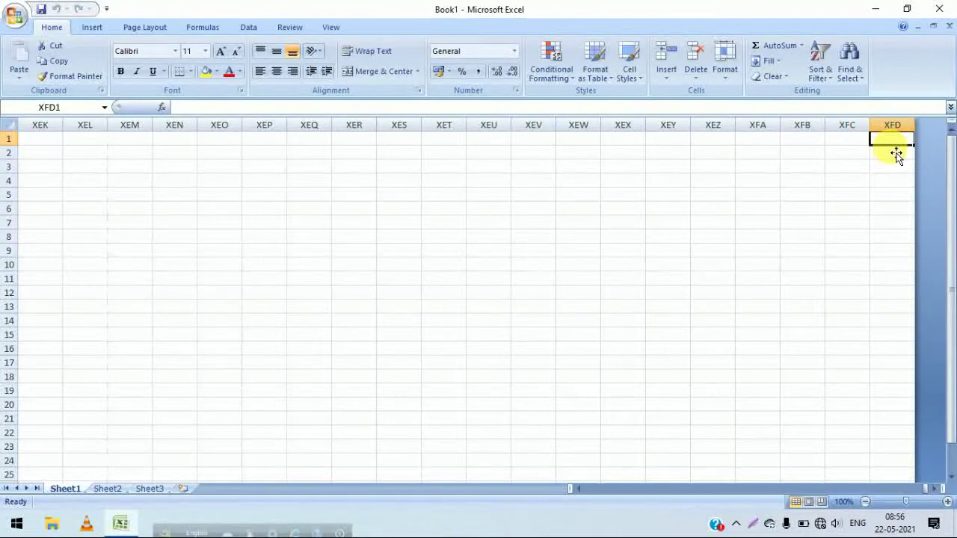
key("ctrl+Home")
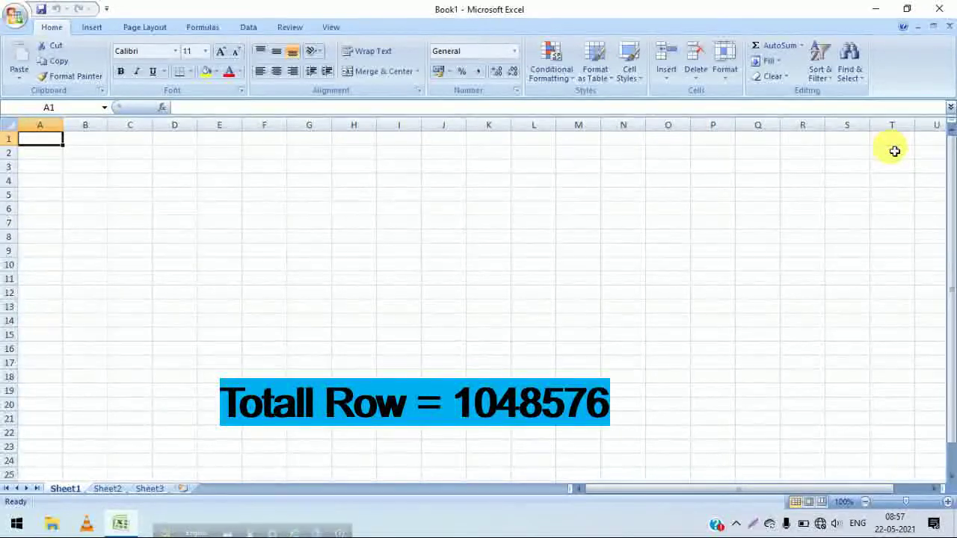
Step: Jump down to cell A1048576, the sheet's last row, with Ctrl+Down Arrow
key("ctrl+Down")
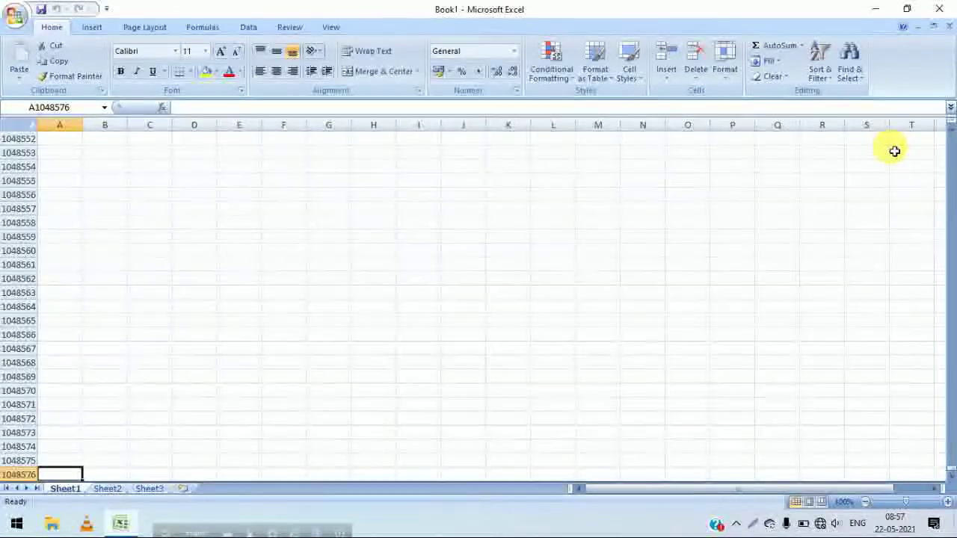
Step: Jump back up toward cell A1 with Ctrl+Up Arrow
key("ctrl+Up")
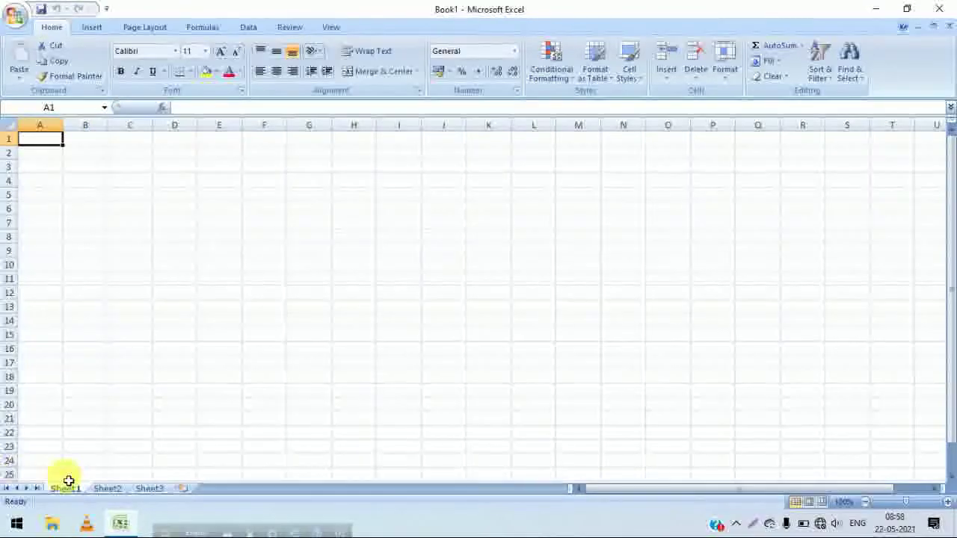
Step: Add new worksheets Sheet4 and Sheet5, then go back to the Sheet1 tab
left_click(183, 490)
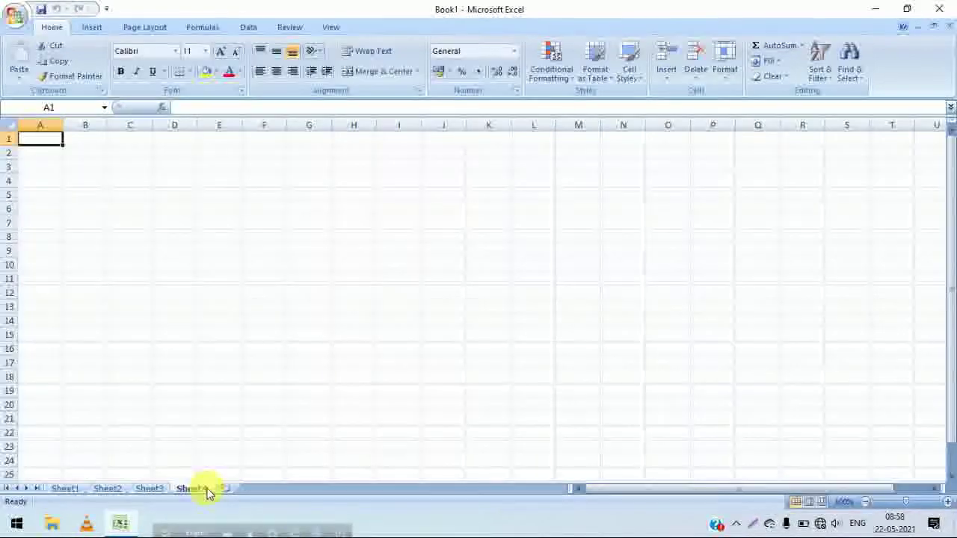
left_click(224, 490)
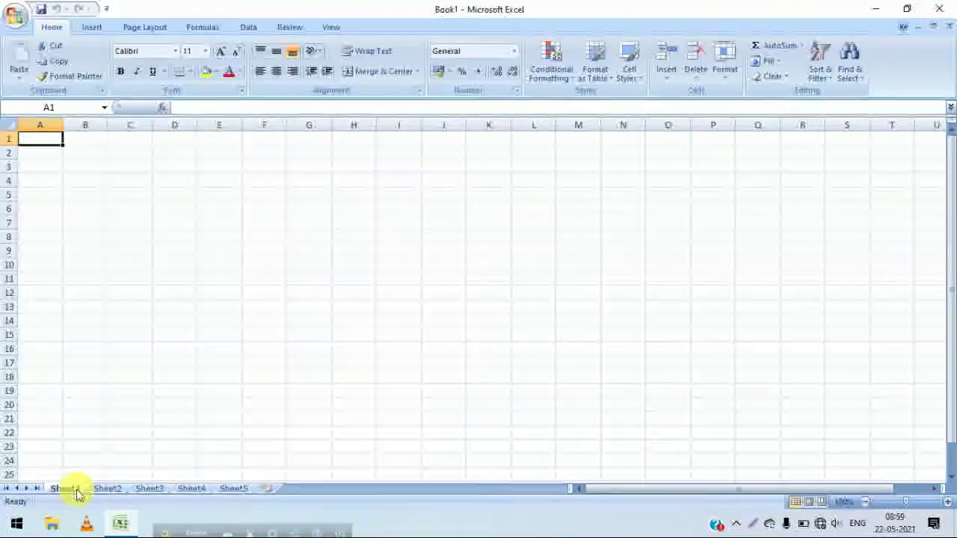
left_click(67, 493)
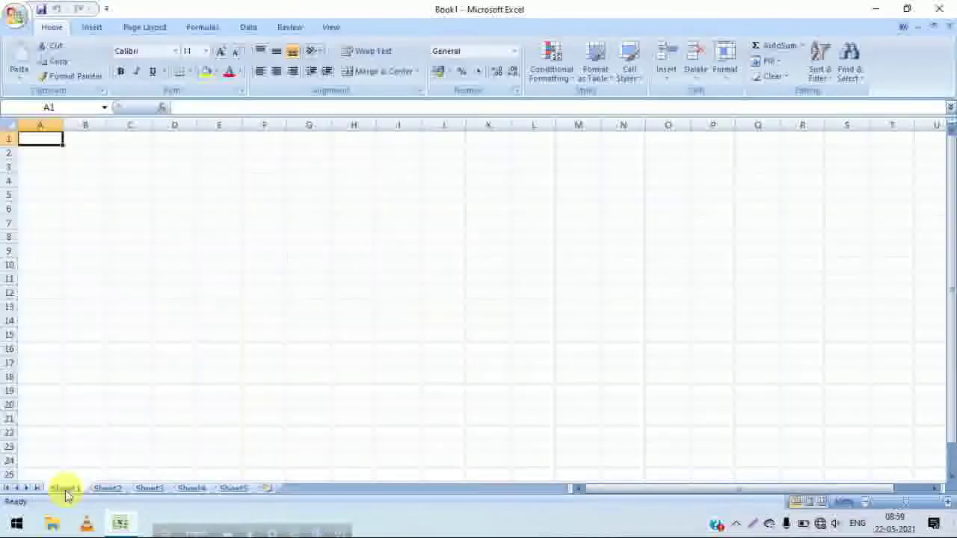
right_click(67, 491)
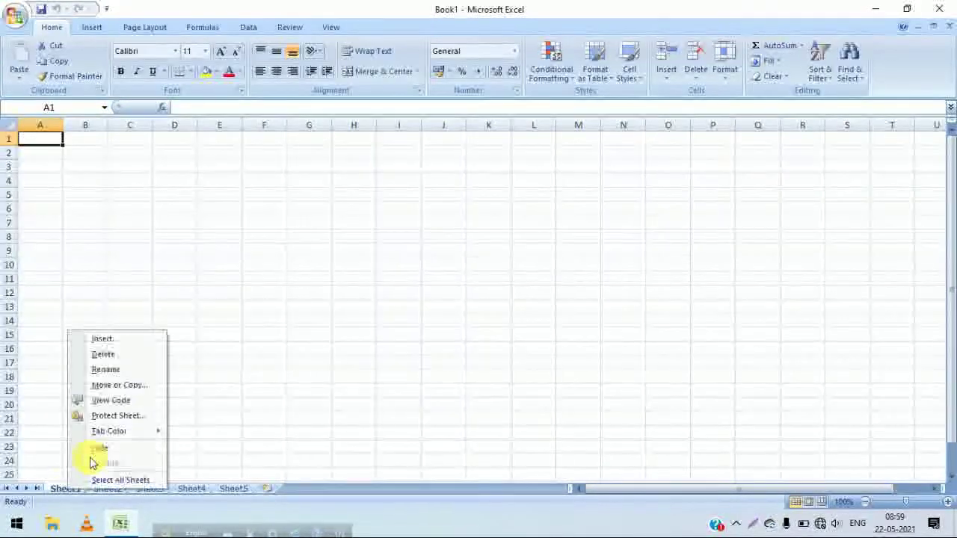
Step: Rename the Sheet1 tab to 'class 5' and show that sheet again
left_click(121, 371)
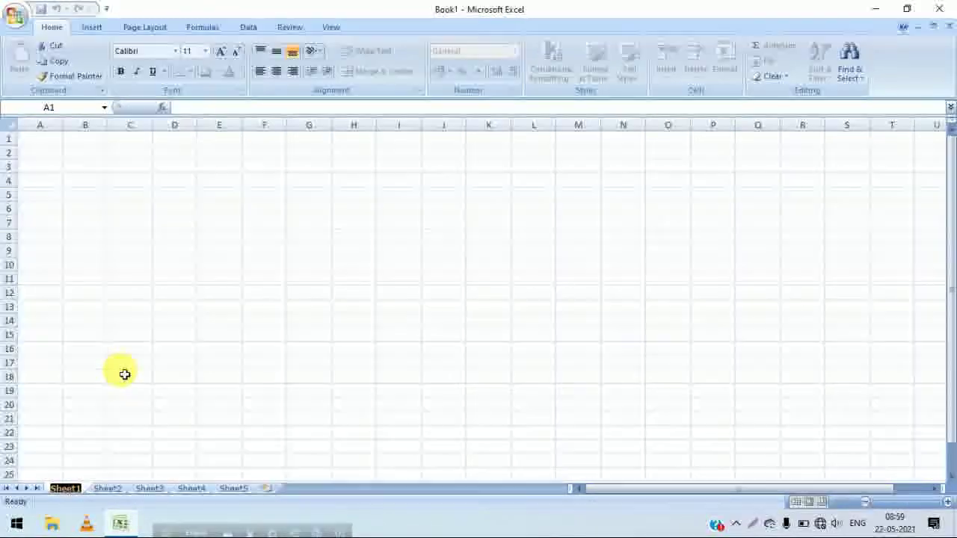
type("d")
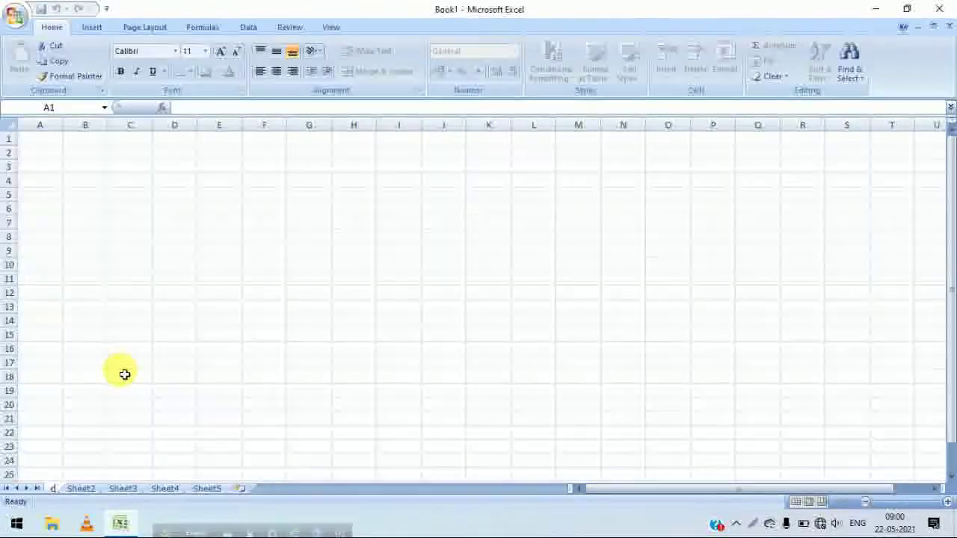
type("ass 5")
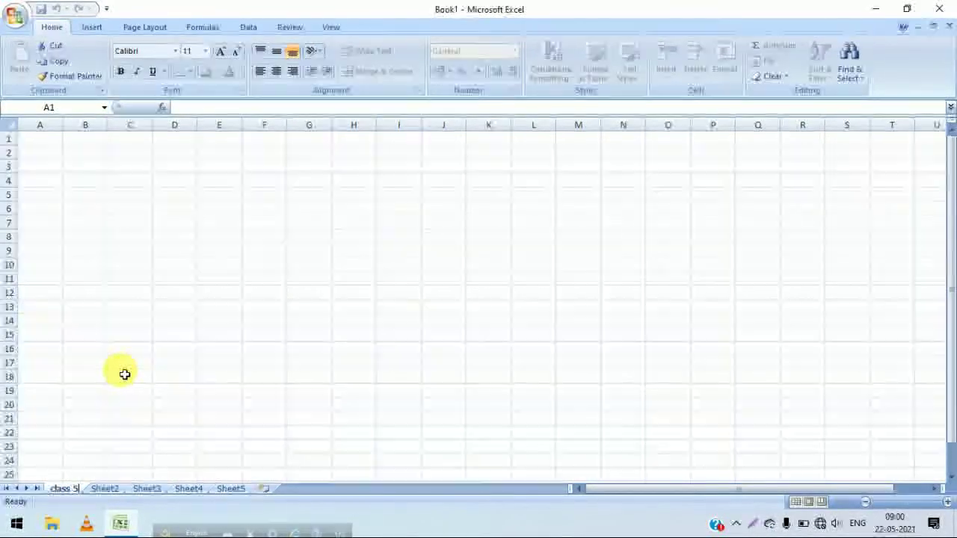
key("Return")
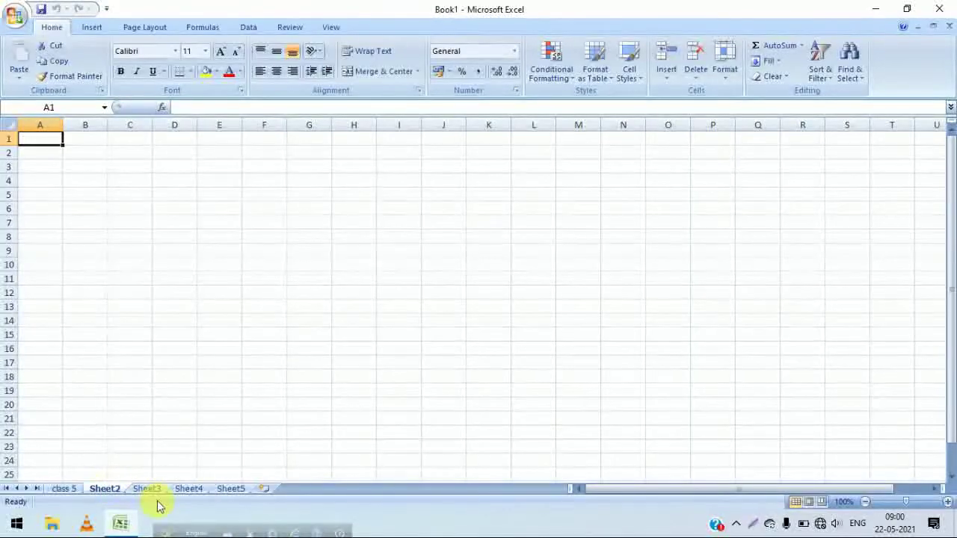
left_click(65, 488)
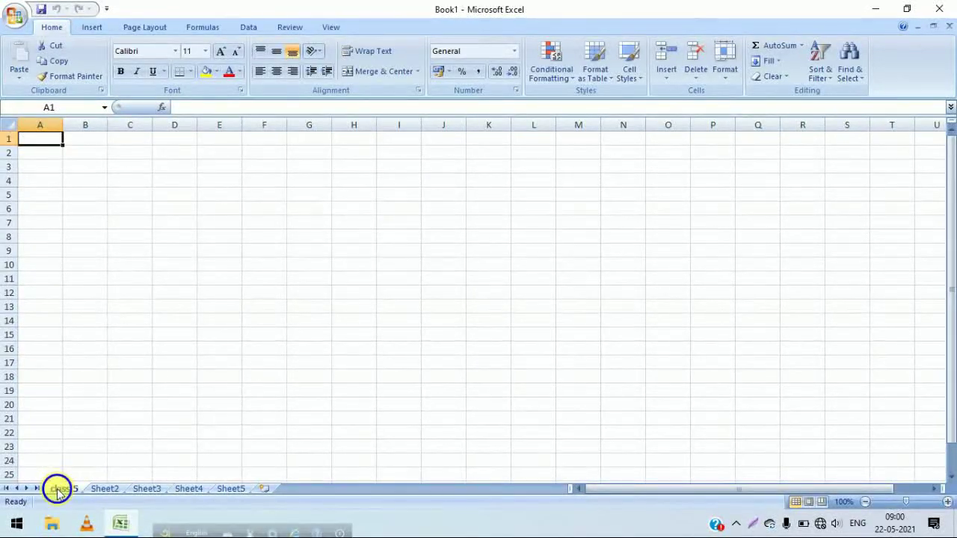
Step: Give the class 5 tab a custom cyan colour from More Colors, then switch to Sheet2
right_click(57, 491)
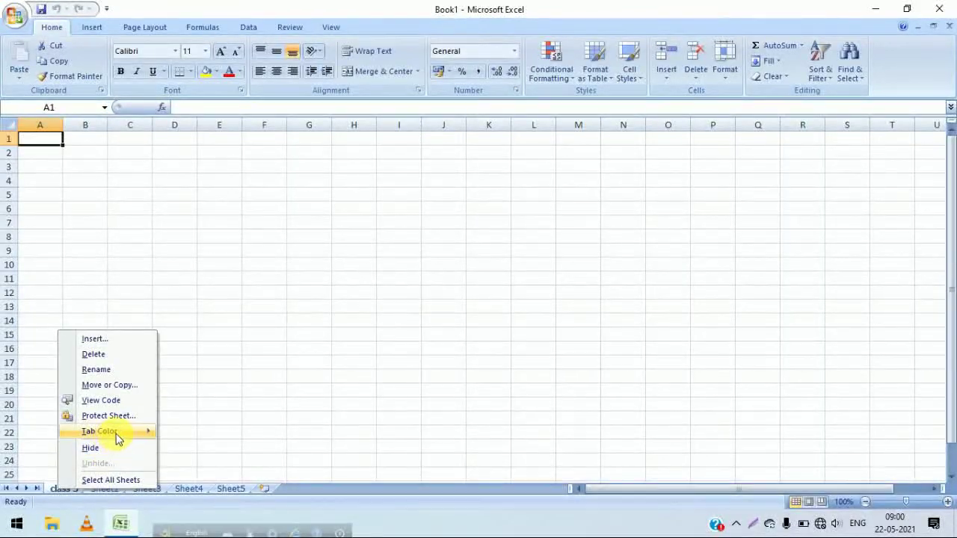
mouse_move(118, 439)
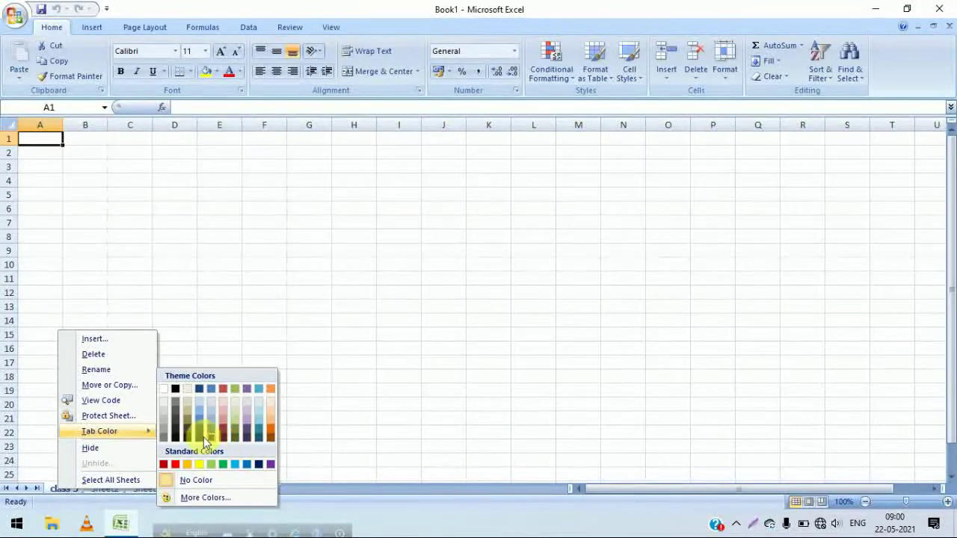
left_click(213, 498)
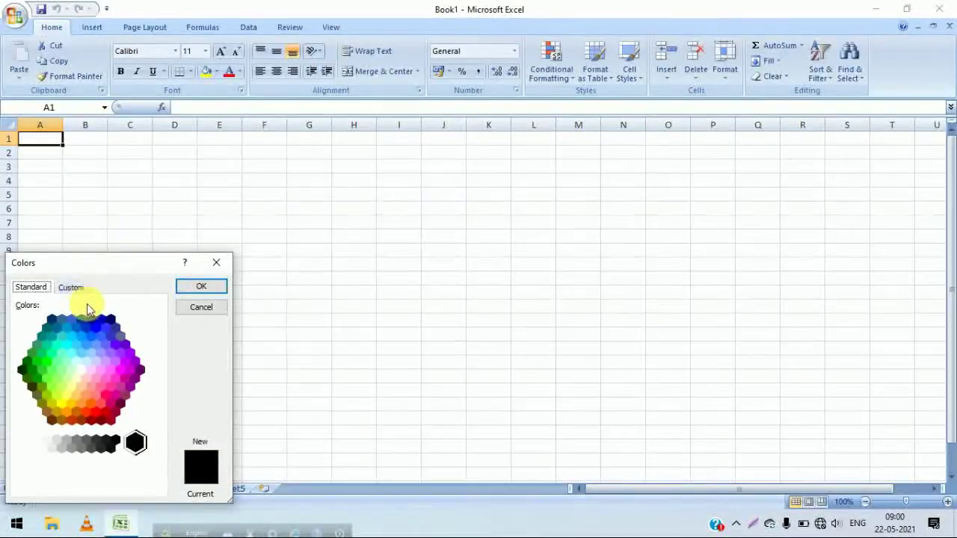
left_click(66, 342)
left_click(198, 286)
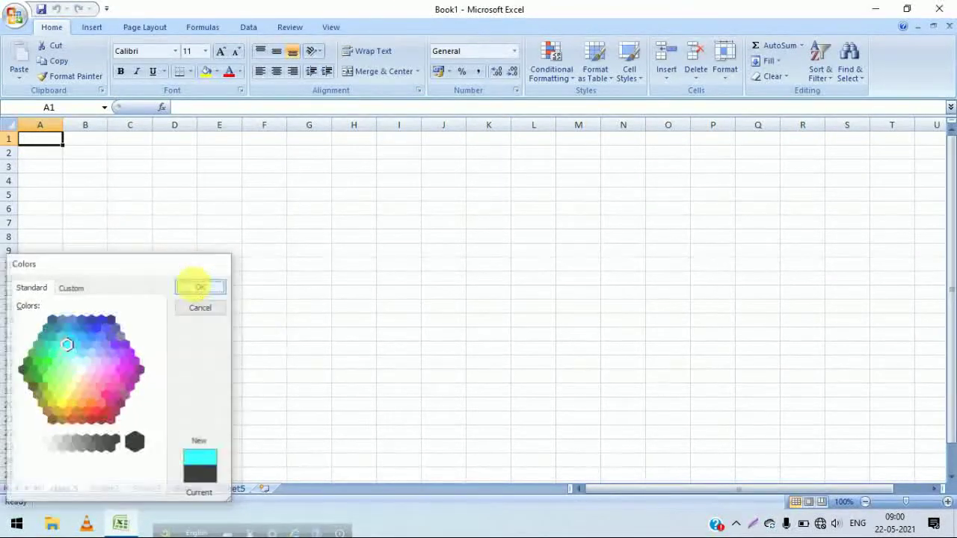
left_click(124, 474)
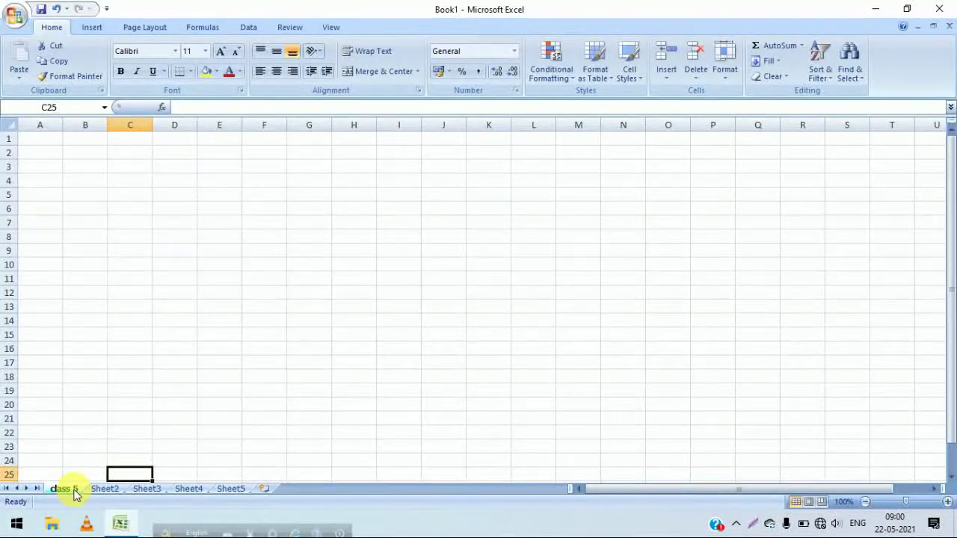
left_click(105, 490)
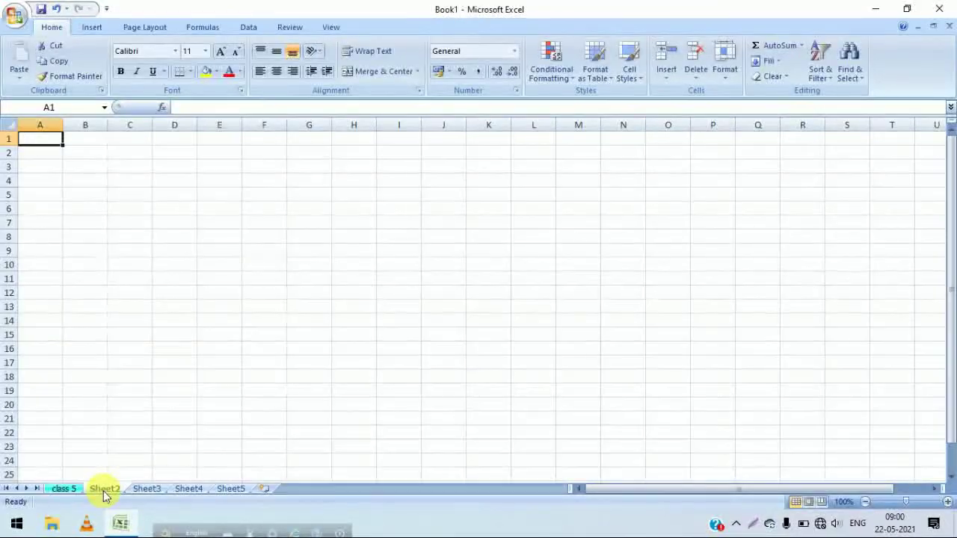
Step: Set the Sheet2 tab colour to red from the Standard Colors
right_click(101, 490)
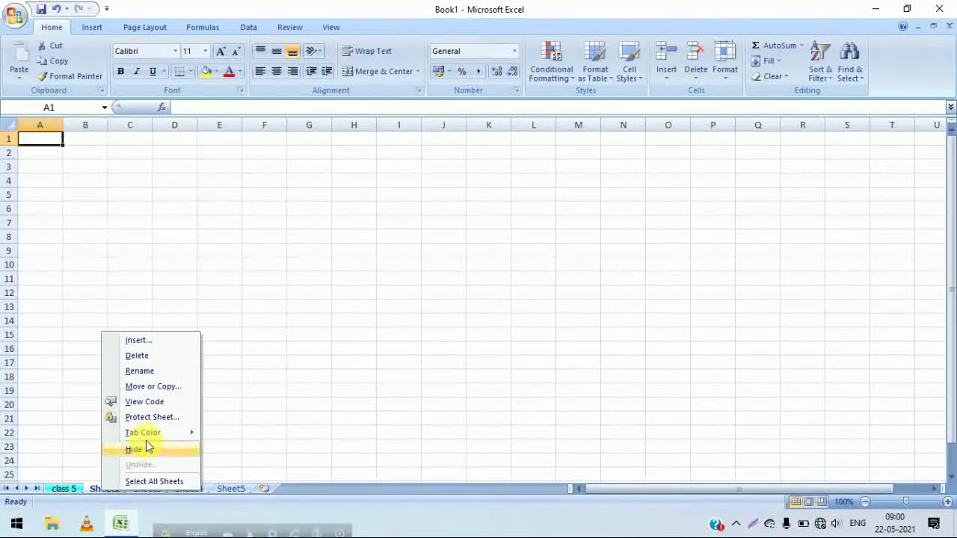
left_click(218, 439)
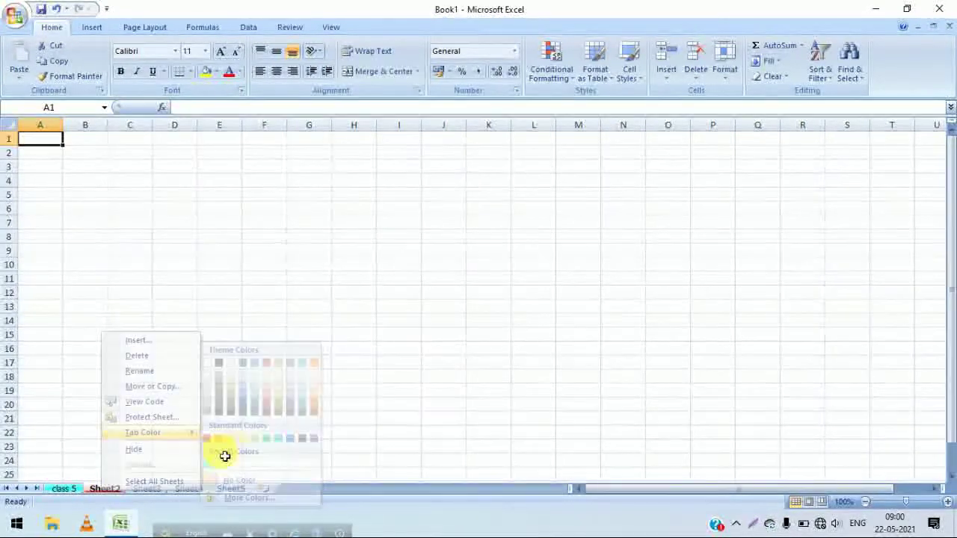
left_click(187, 446)
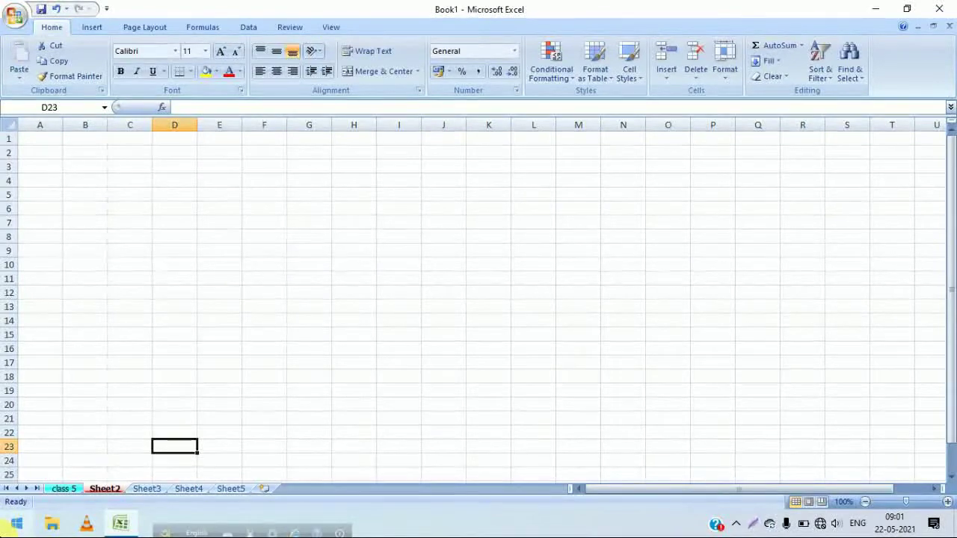
Step: Enter the text 'bdhcvsvgf' in cell C2 of Sheet2
right_click(107, 490)
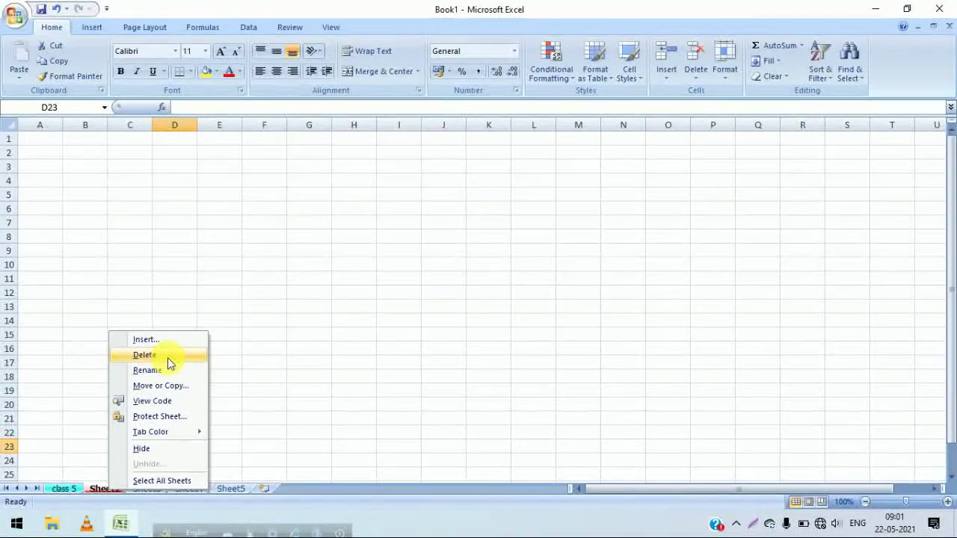
left_click(188, 181)
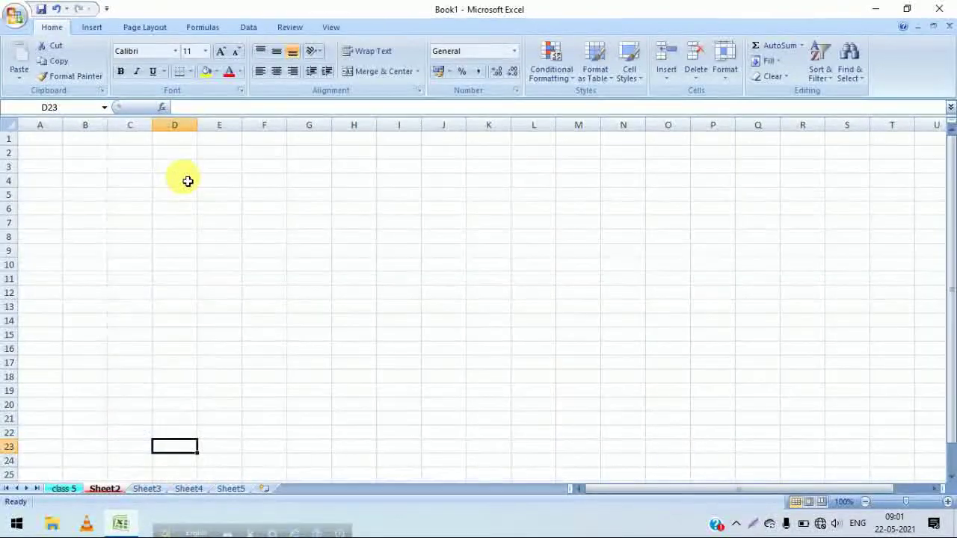
left_click(125, 155)
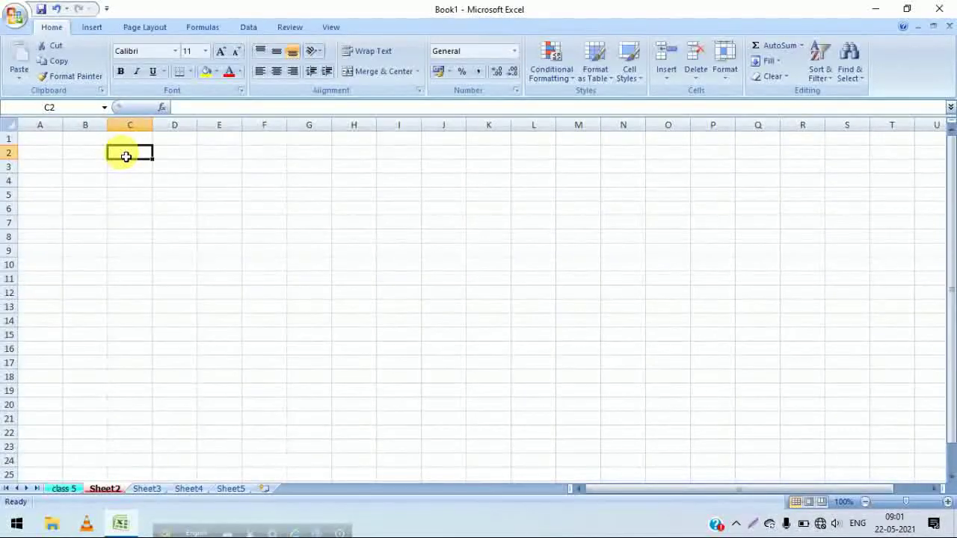
type("bdhcvsvgf")
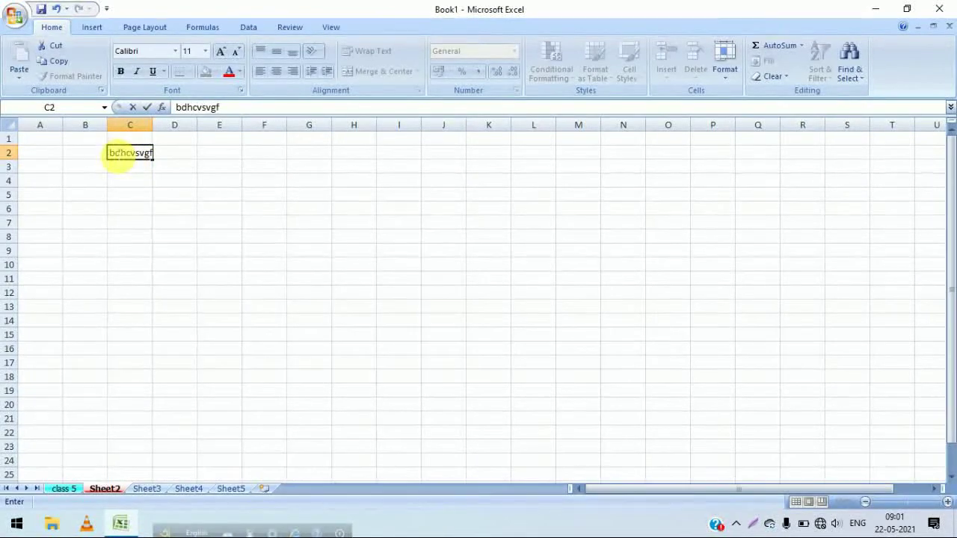
Step: Move the text from C2 to D2, delete it, and try Undo
left_click_drag(108, 155, 154, 155)
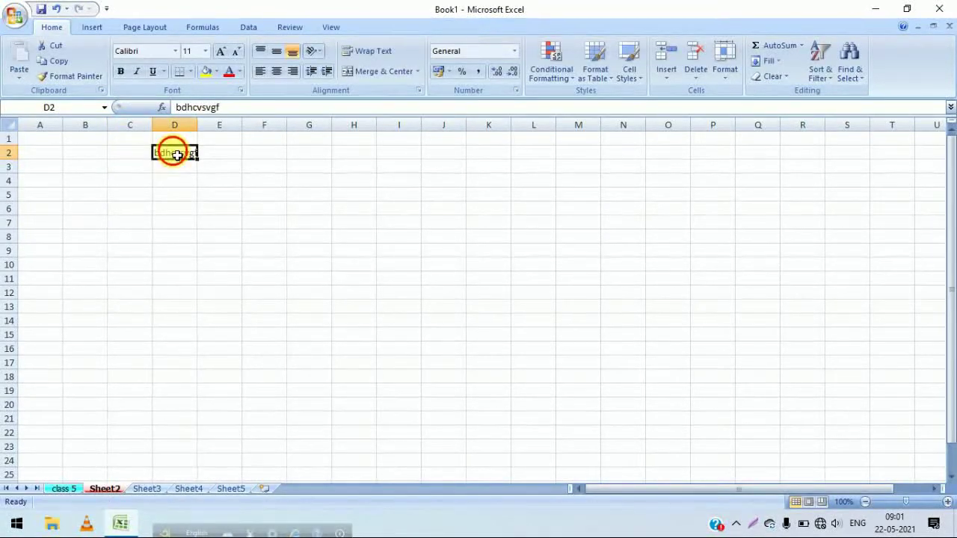
key("Delete")
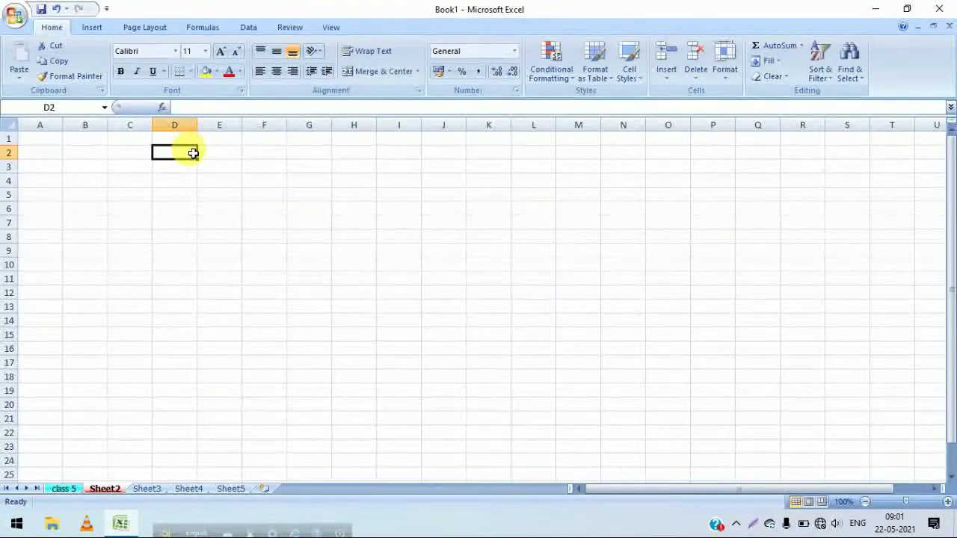
left_click(56, 12)
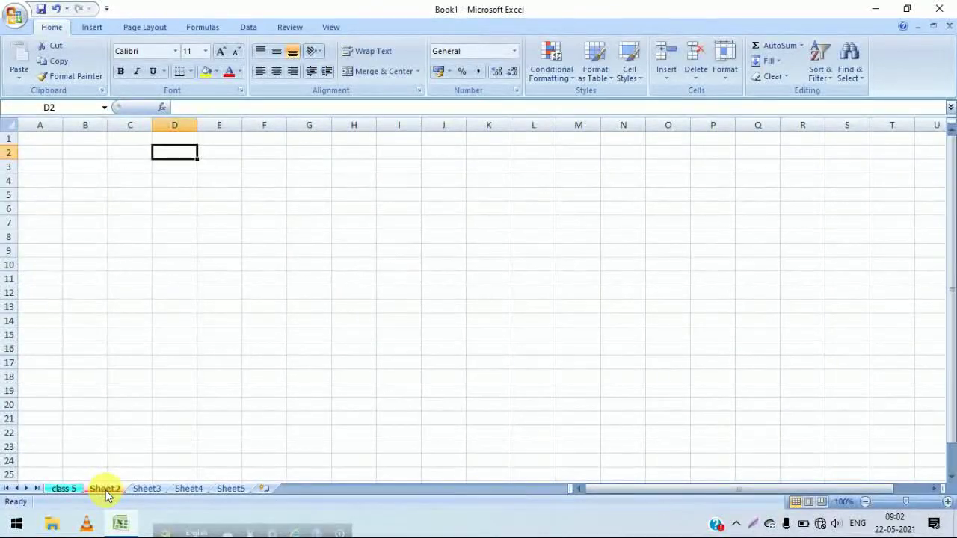
left_click(130, 209)
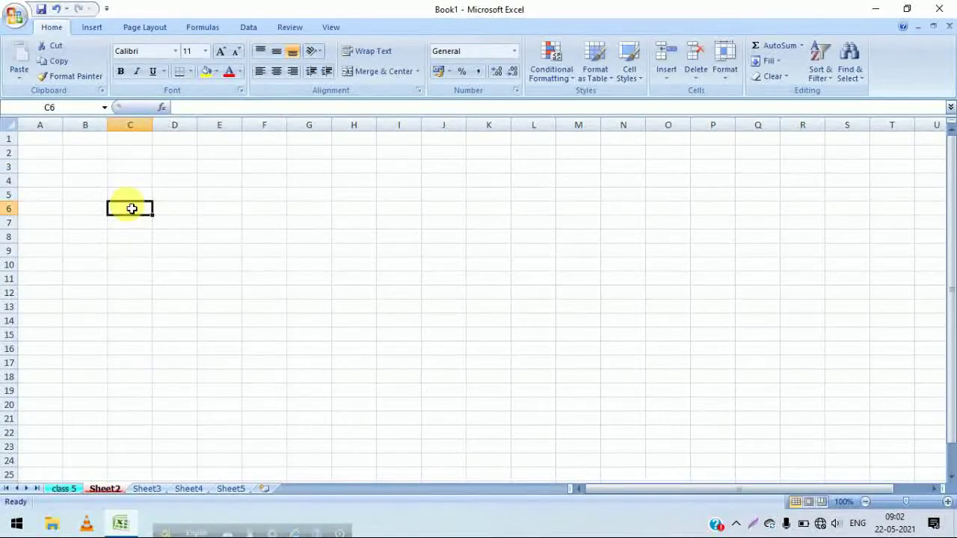
Step: Type 'cfhgffcefch' in C6, then delete the Sheet2 worksheet and confirm
type("cfhgffcefch")
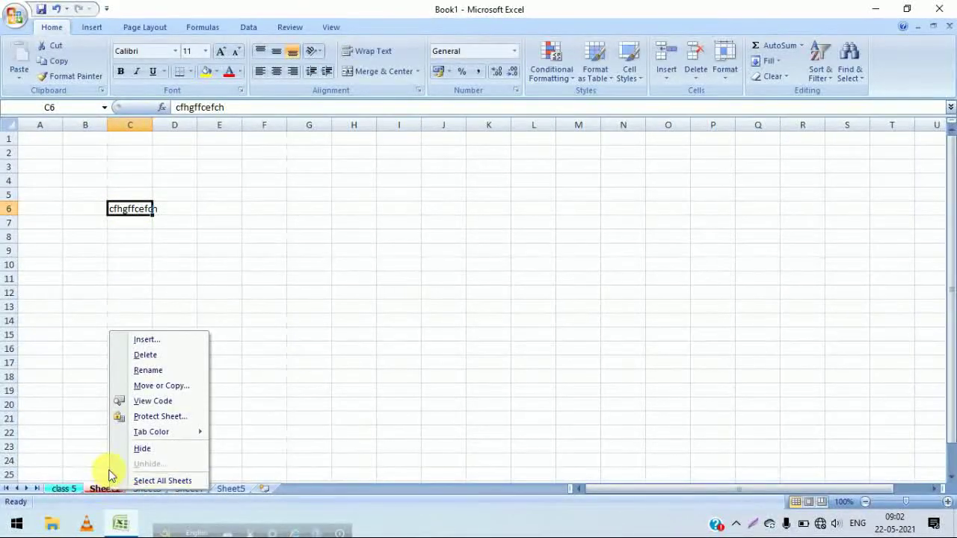
left_click(147, 356)
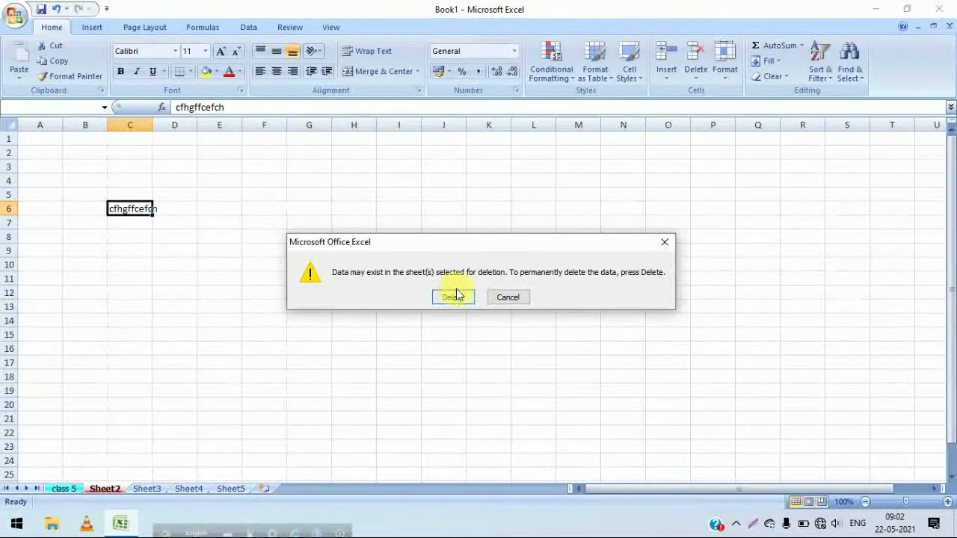
left_click(455, 295)
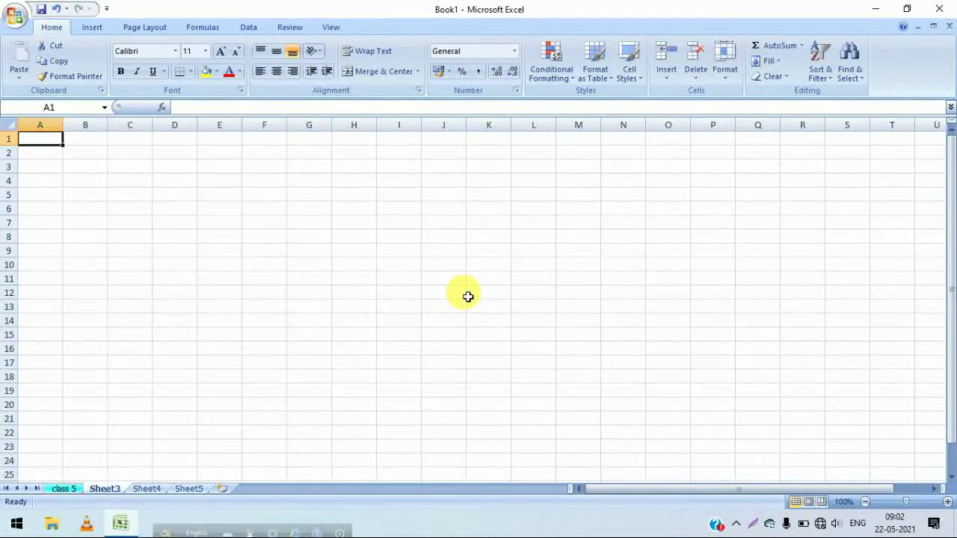
Step: Insert new blank worksheets Sheet6 through Sheet8 with Shift+F11
left_click(148, 153)
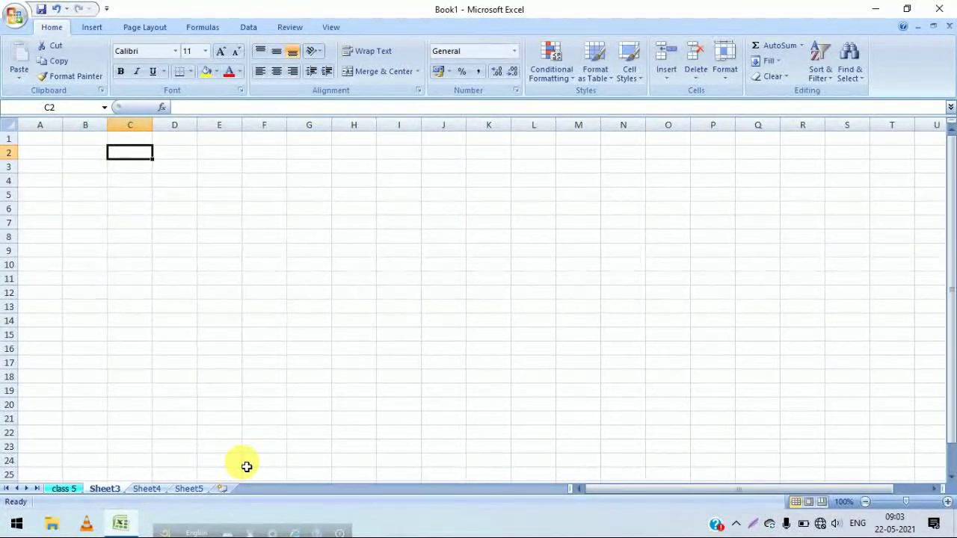
key("shift+F11")
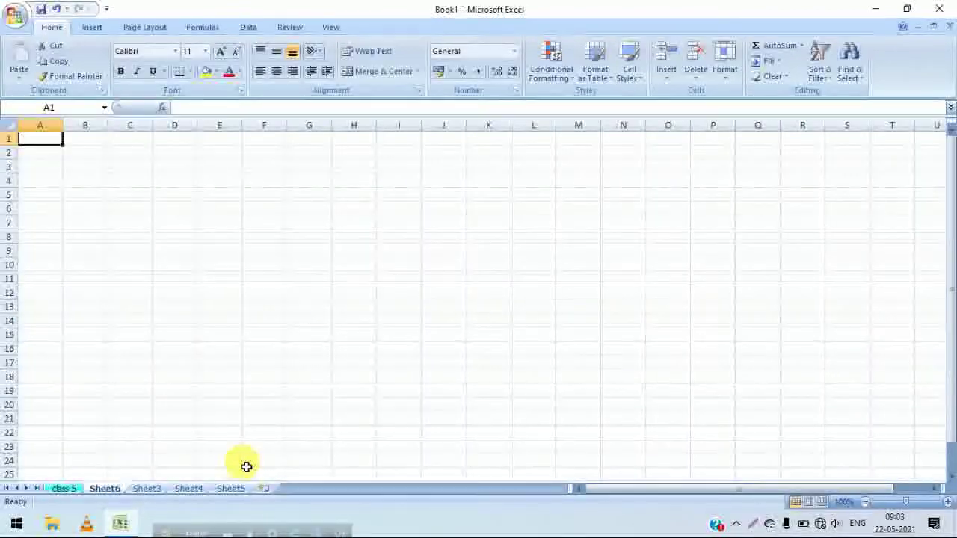
key("shift+F11")
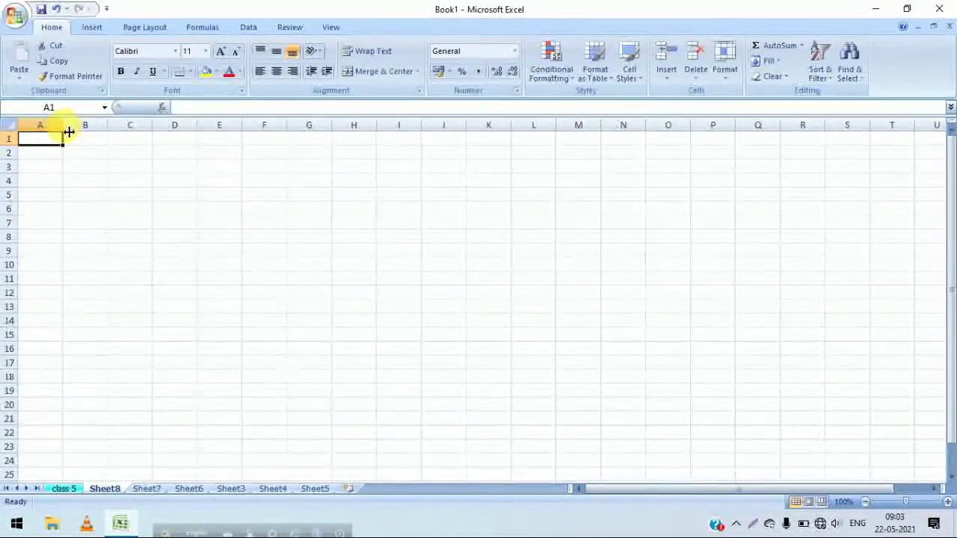
Step: Widen column A and heighten row 1, then shrink both back partway
left_click_drag(68, 132, 135, 134)
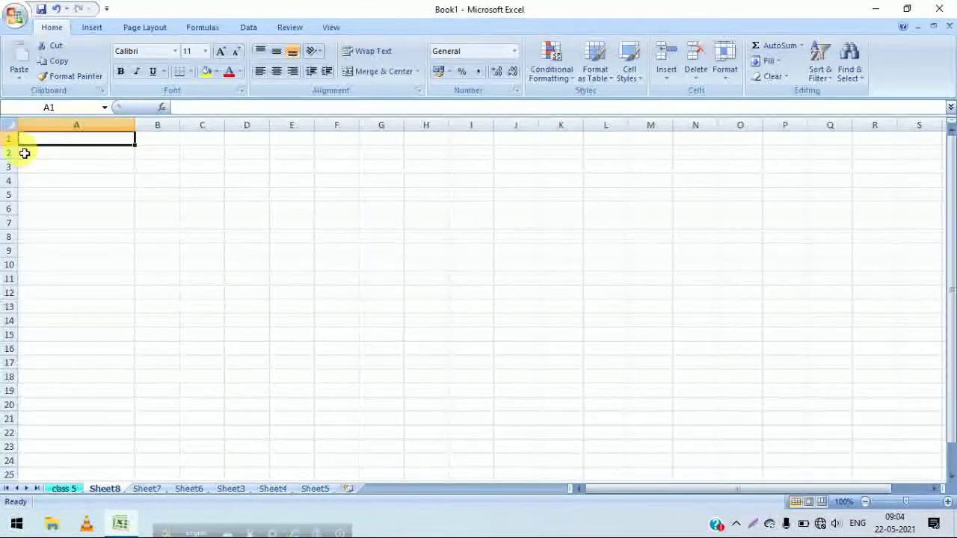
left_click_drag(13, 146, 12, 189)
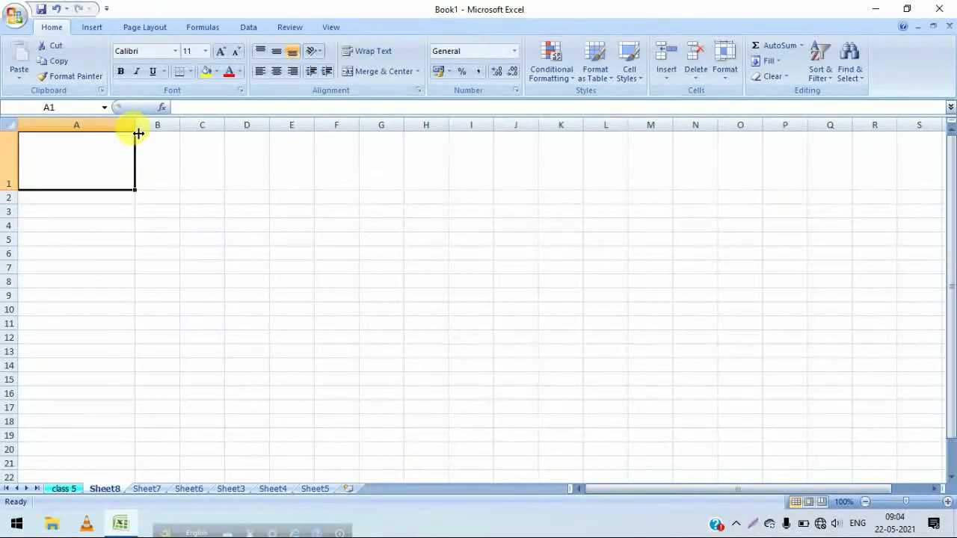
left_click_drag(140, 134, 112, 134)
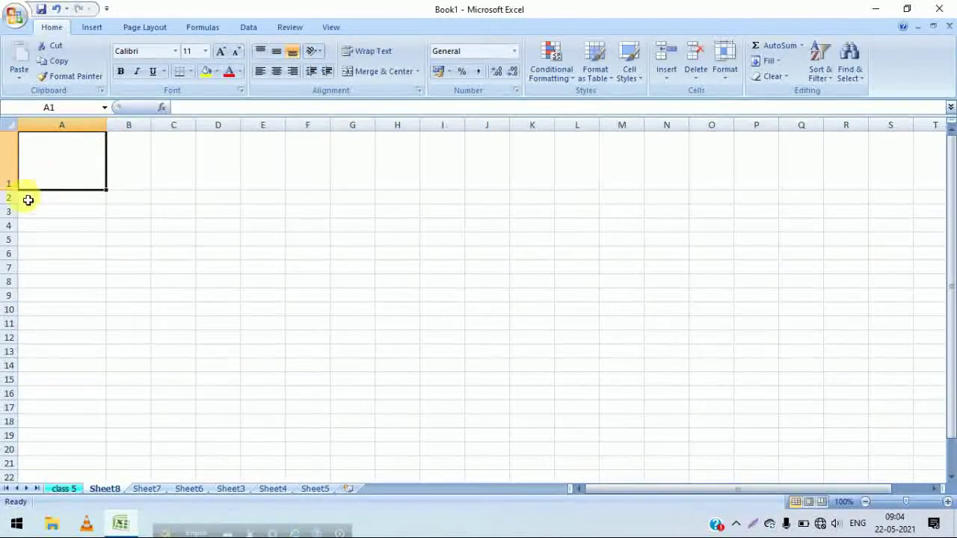
left_click_drag(20, 198, 24, 158)
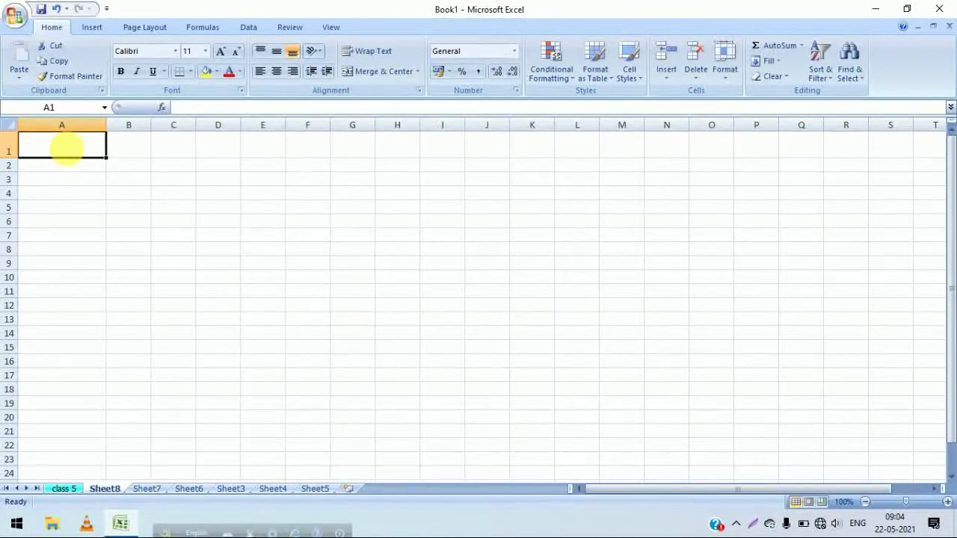
Step: Type 'sunday' in A1, AutoFill day names down to A9, then clear A1
type("sunday")
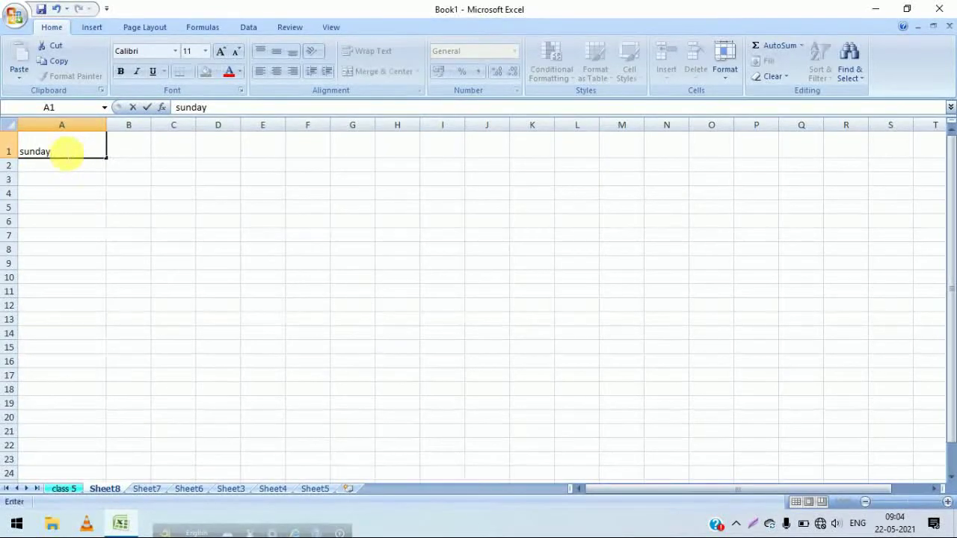
left_click(71, 153)
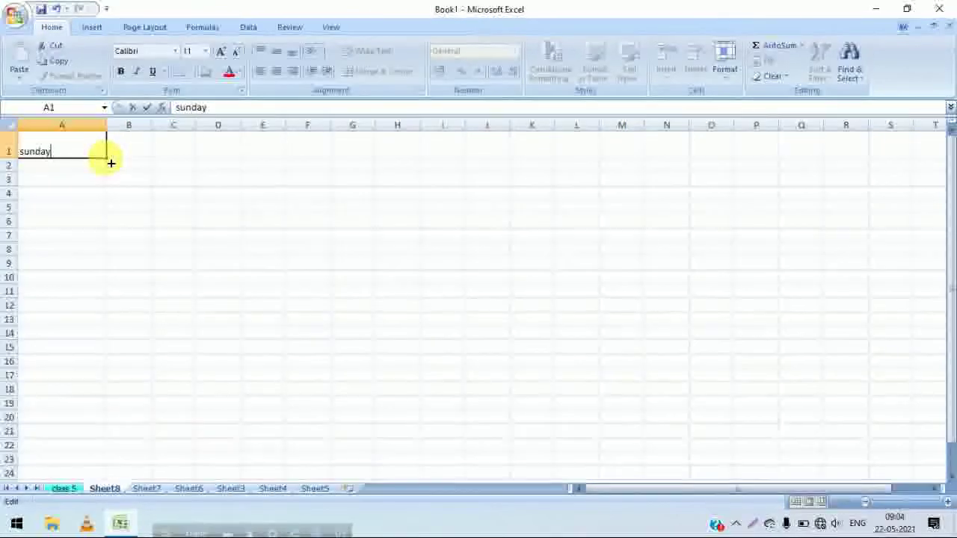
left_click_drag(110, 163, 102, 271)
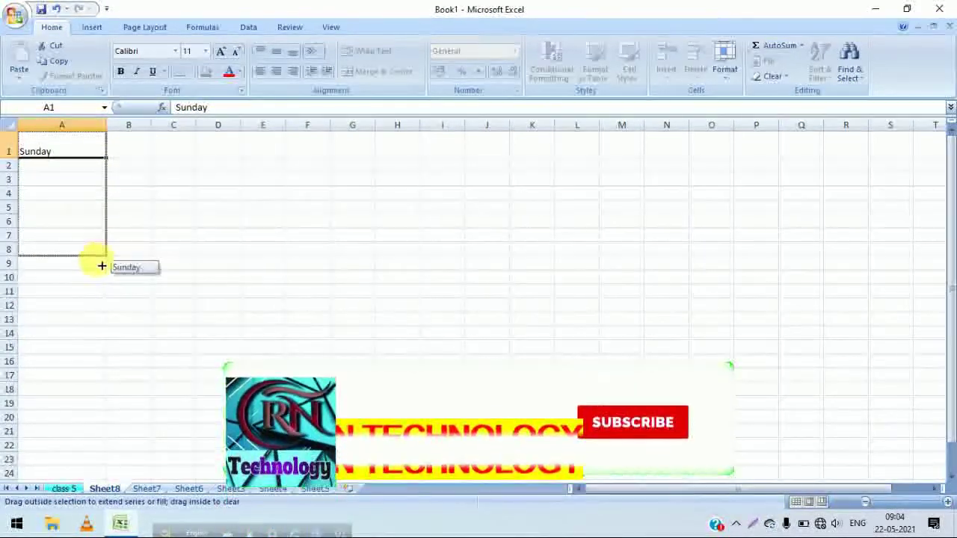
left_click_drag(102, 272, 95, 263)
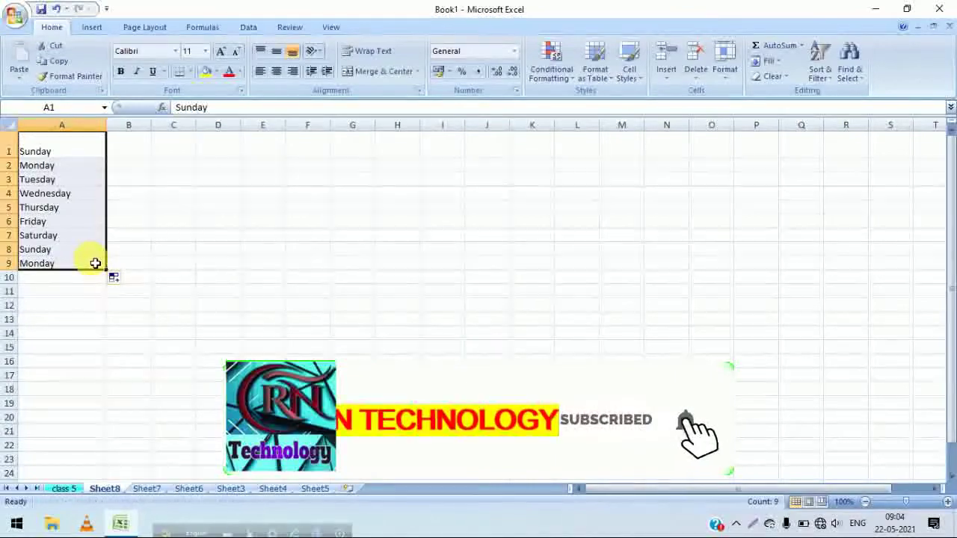
left_click(80, 157)
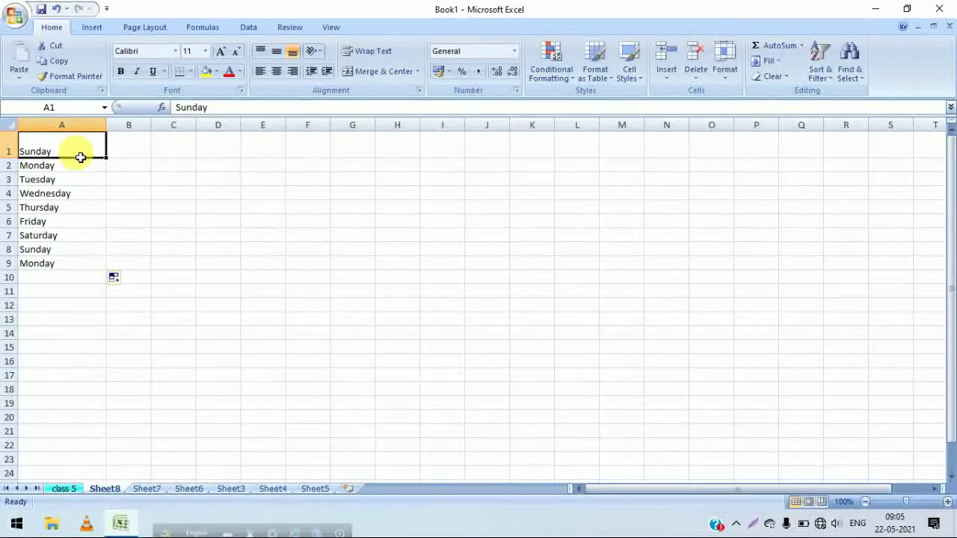
key("Delete")
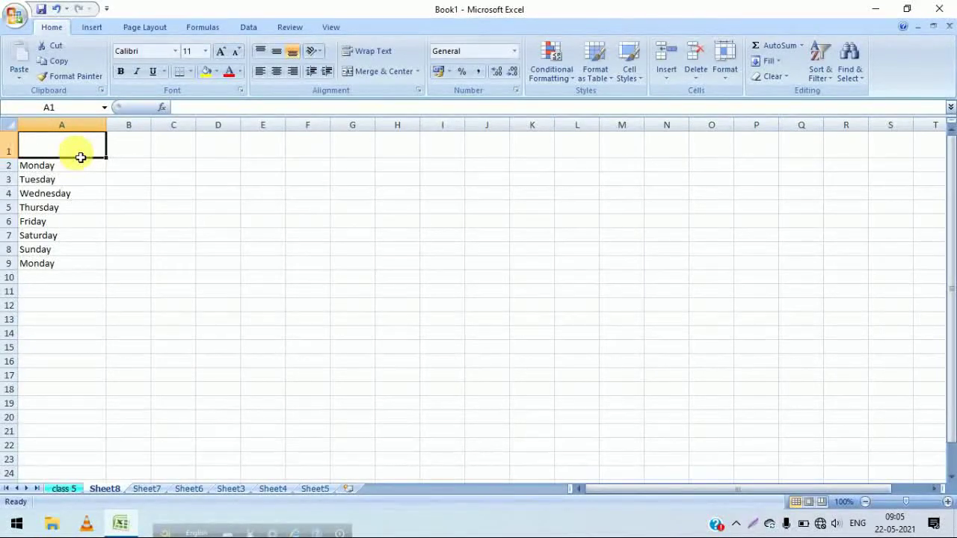
Step: Replace the day names with january–december AutoFilled down A1:A12, and make them bold
key("ctrl+a")
key("Delete")
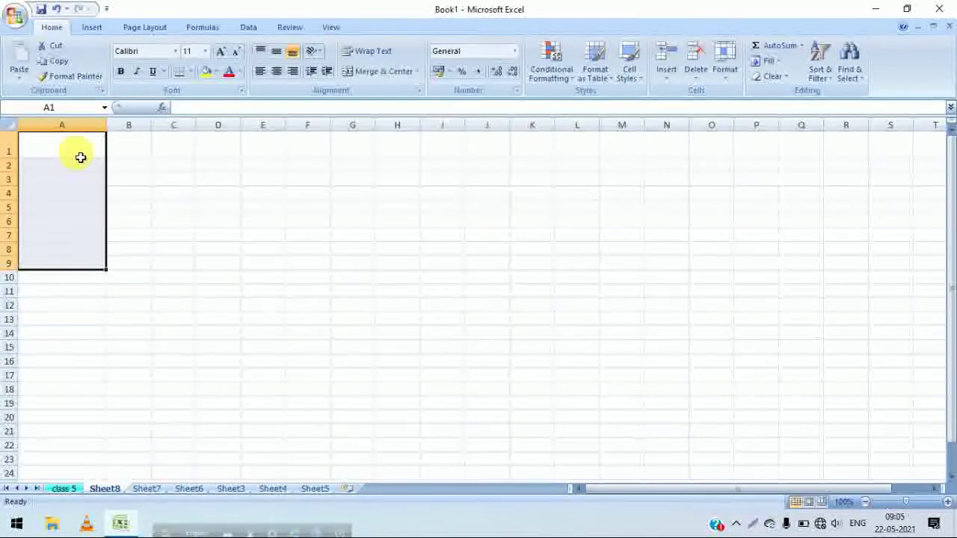
left_click(90, 149)
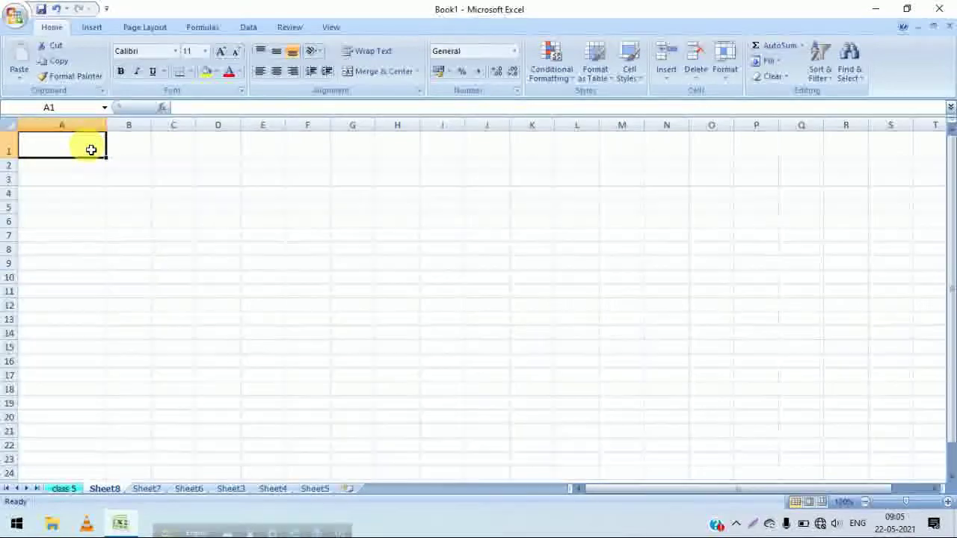
type("jan")
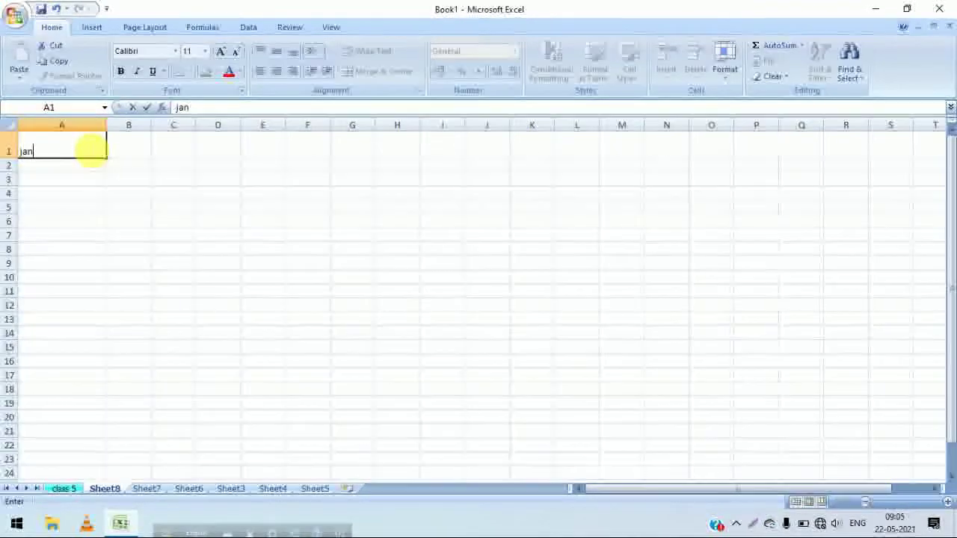
type("uary")
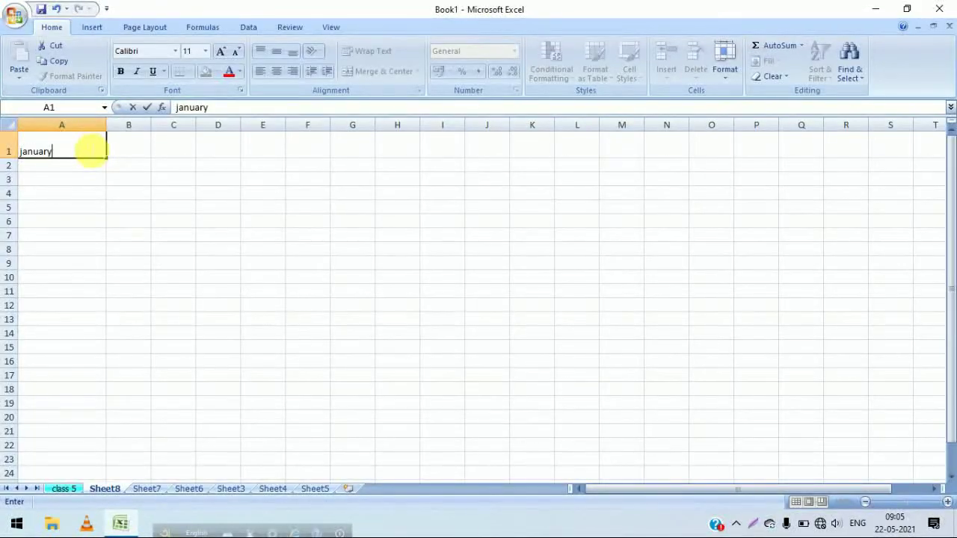
mouse_move(104, 160)
left_mouse_down()
mouse_move(111, 355)
mouse_move(110, 315)
left_mouse_up()
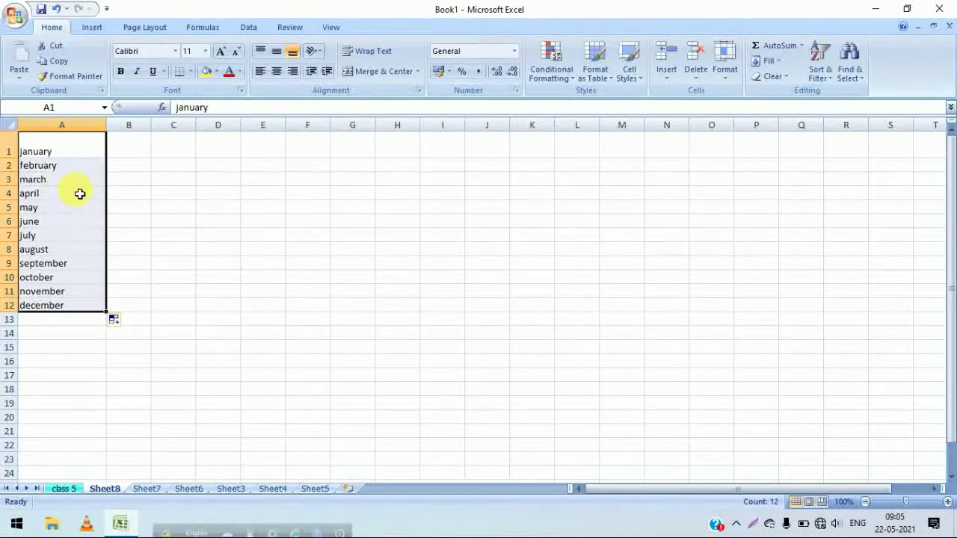
left_click(121, 71)
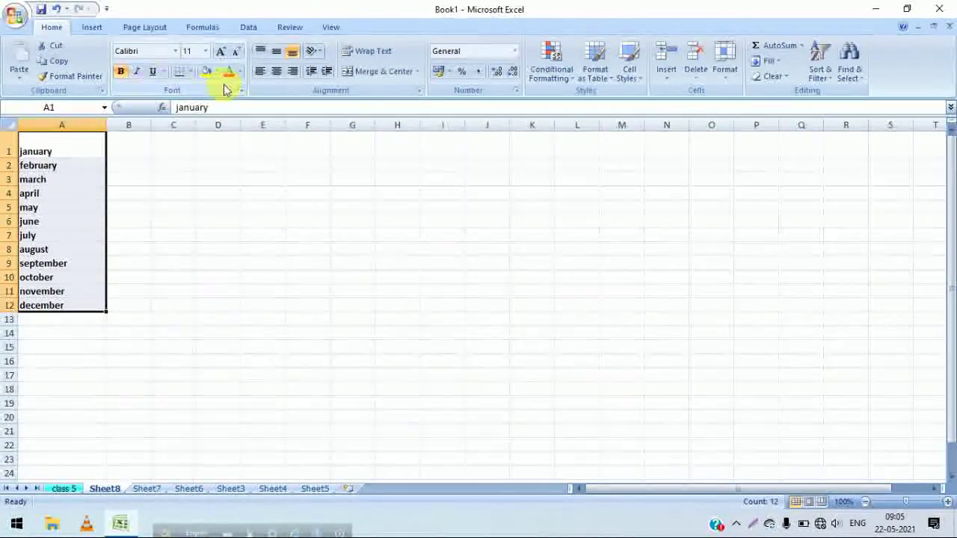
Step: Middle-align the month names and select the range A1:A12
left_click(273, 55)
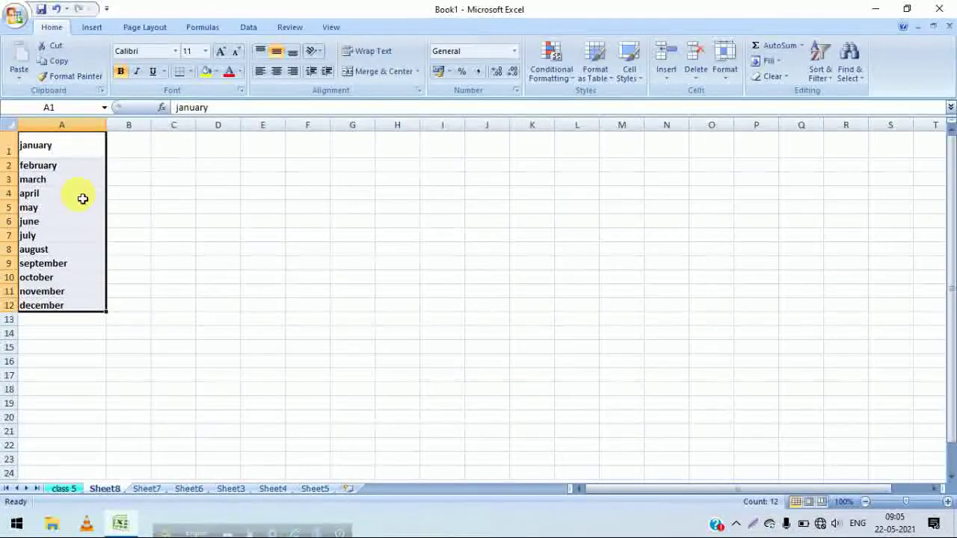
key("ctrl+a")
left_click_drag(110, 293, 85, 310)
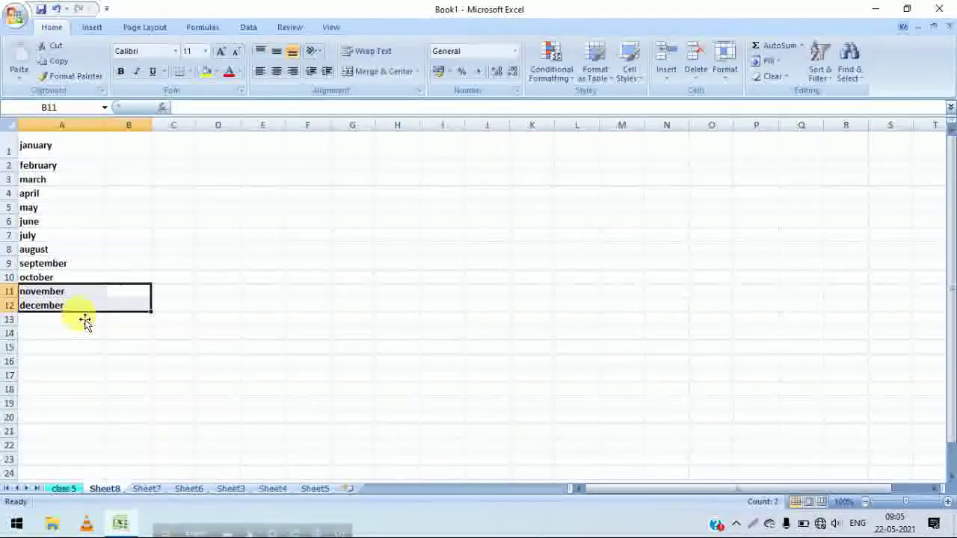
left_click_drag(41, 149, 48, 306)
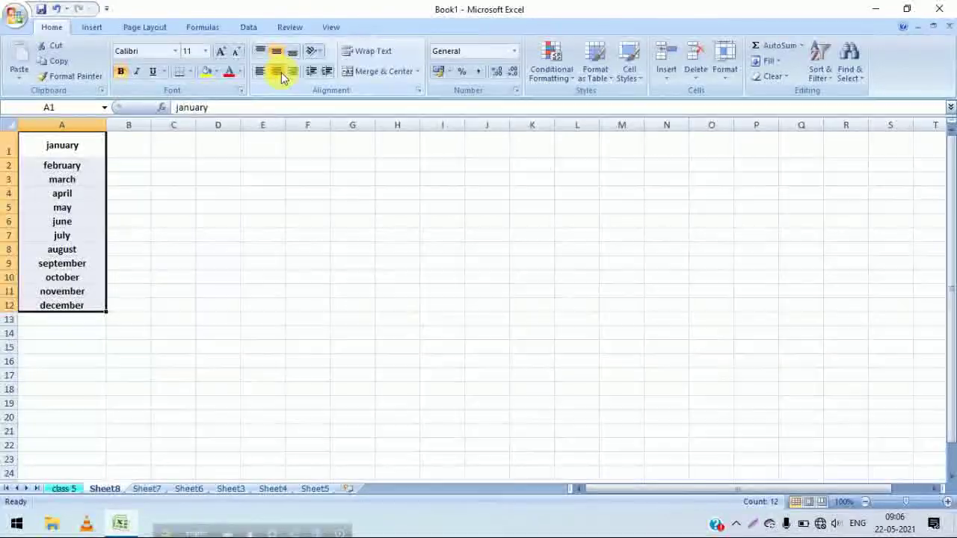
Step: Give A1:A12 a yellow fill and red font colour
left_click(214, 72)
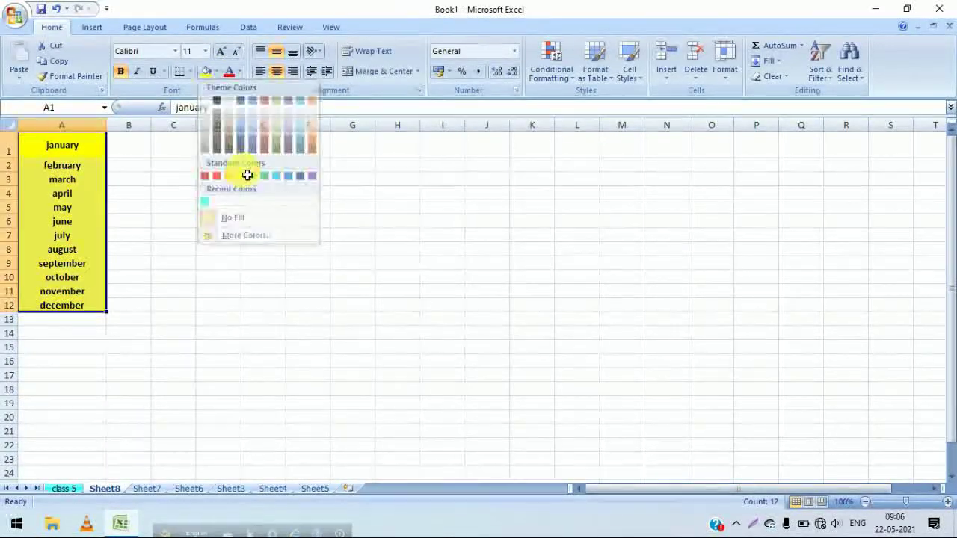
left_click(241, 178)
left_click(239, 71)
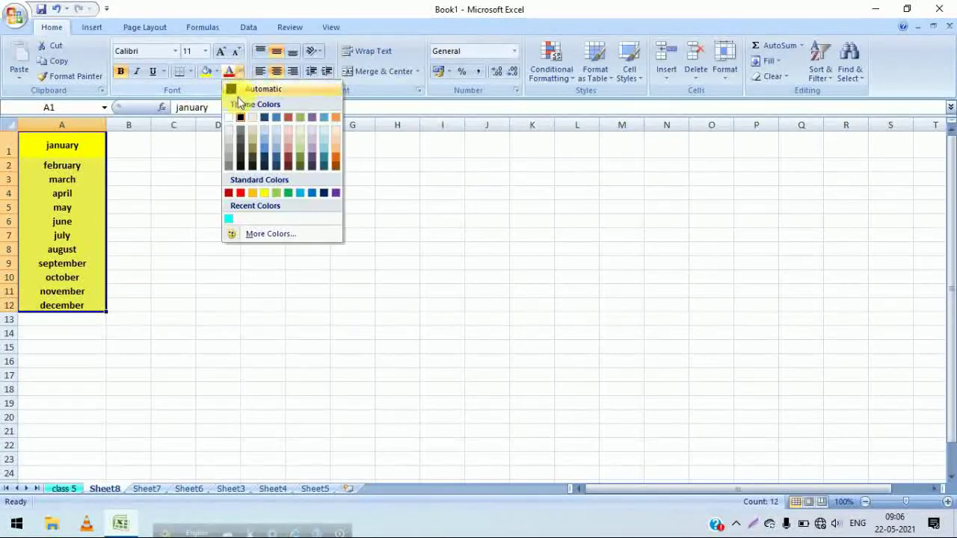
left_click(240, 193)
left_click(183, 210)
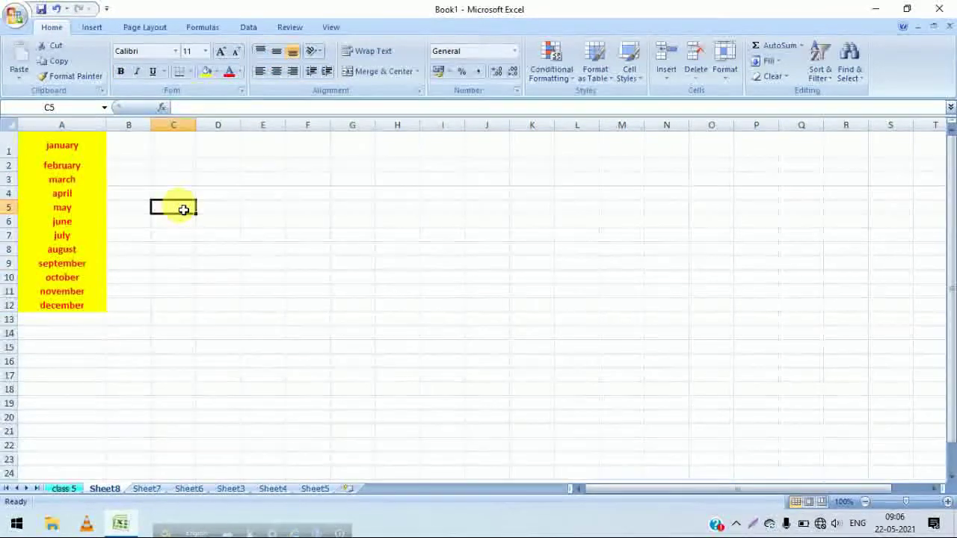
left_click(67, 155)
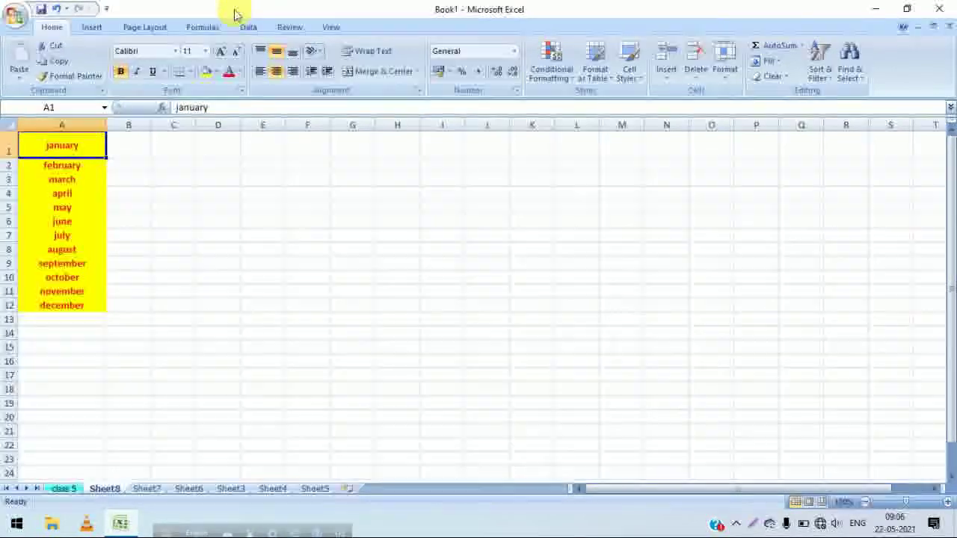
Step: Delete the month names from A1:A12
key("ctrl+shift+Down")
key("Delete")
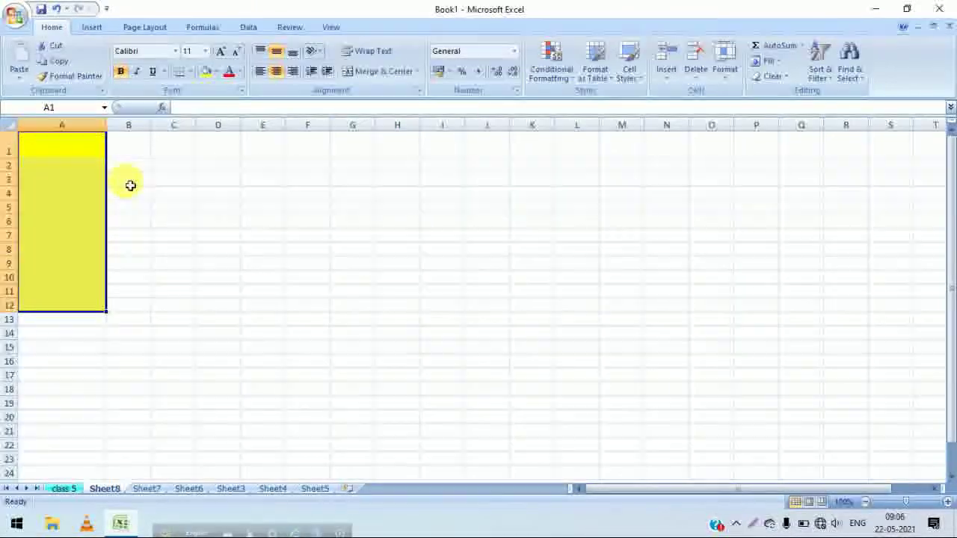
key("ctrl+Home")
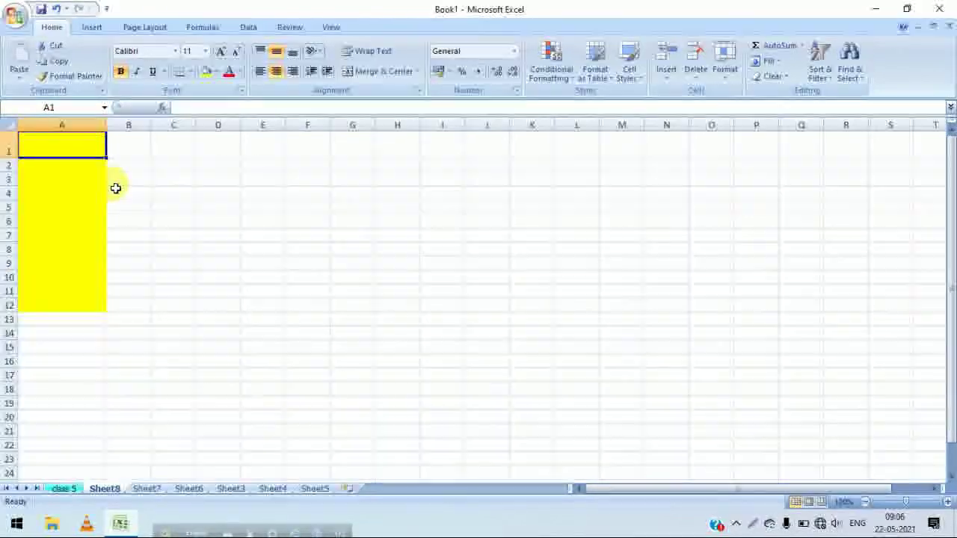
Step: Set A1:A12 to No Fill, removing the yellow background
left_click(55, 145)
left_click(89, 300)
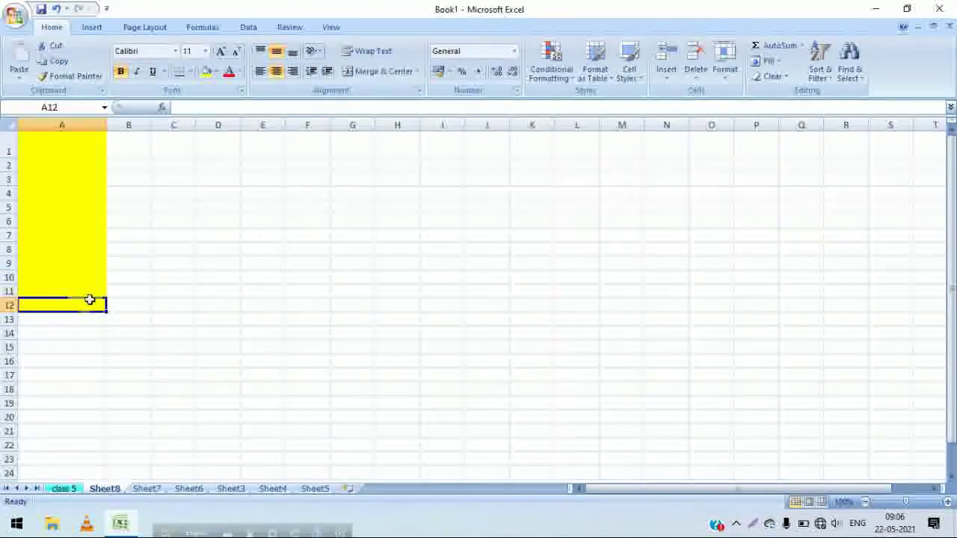
left_click_drag(89, 299, 53, 142)
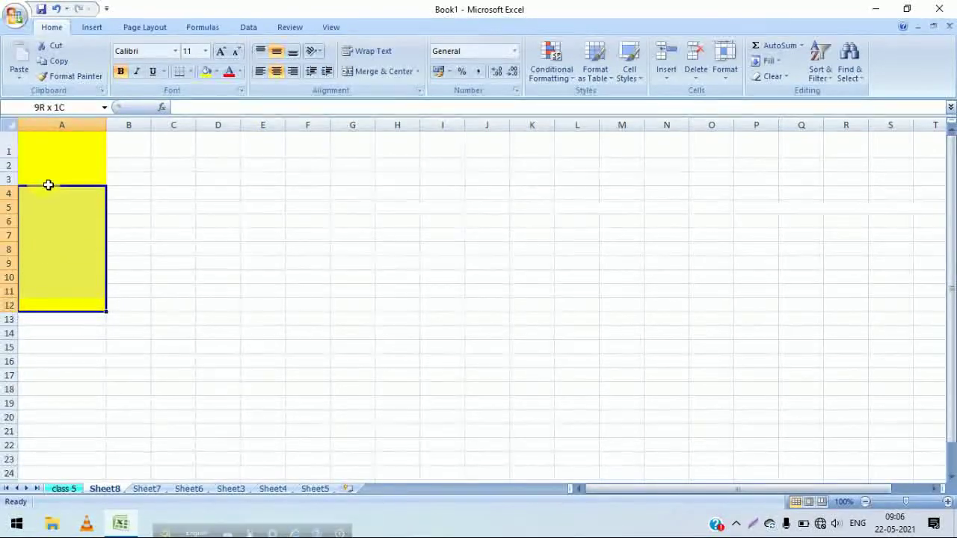
left_click(216, 71)
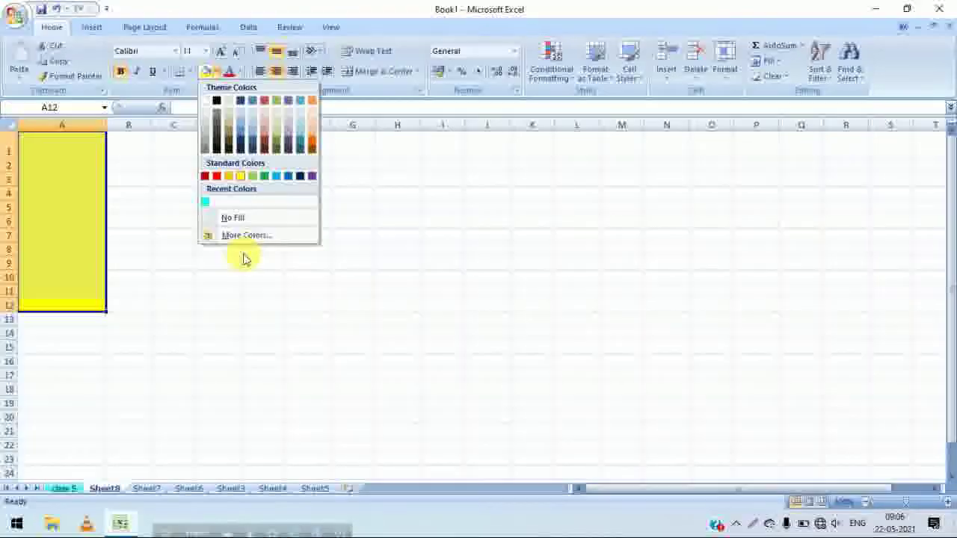
left_click(228, 218)
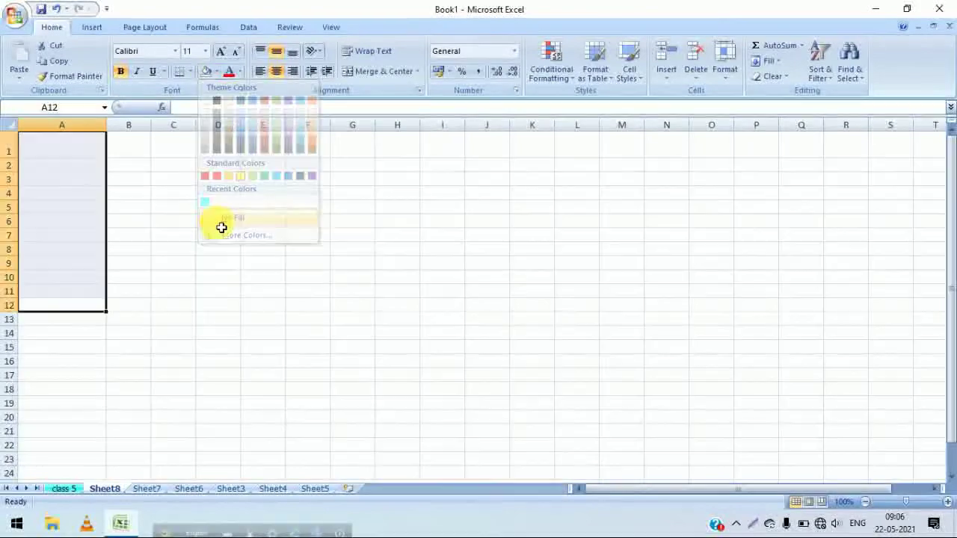
left_click(142, 152)
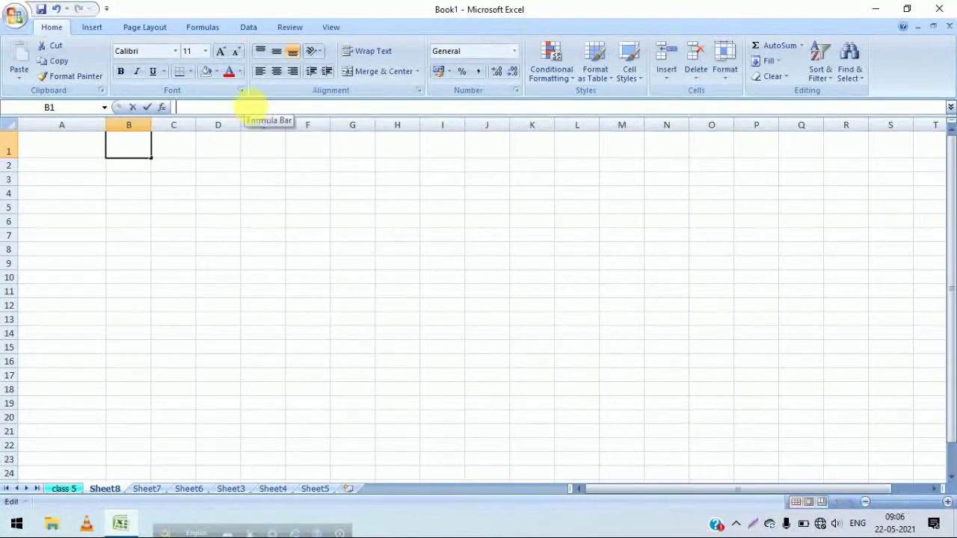
Step: Enter 'xchtgffgsdcdsh' in C1 and widen column C to about double width so it fits
left_click(252, 107)
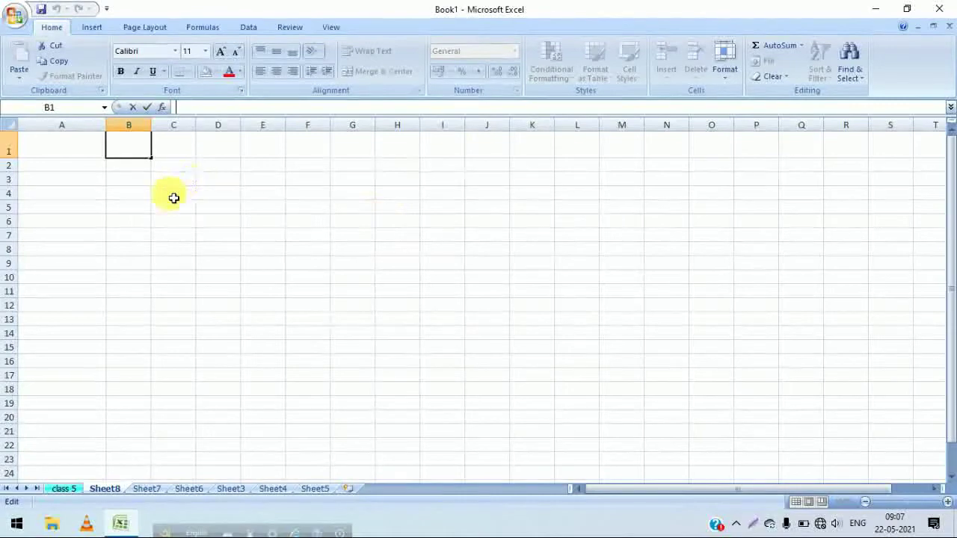
left_click(178, 150)
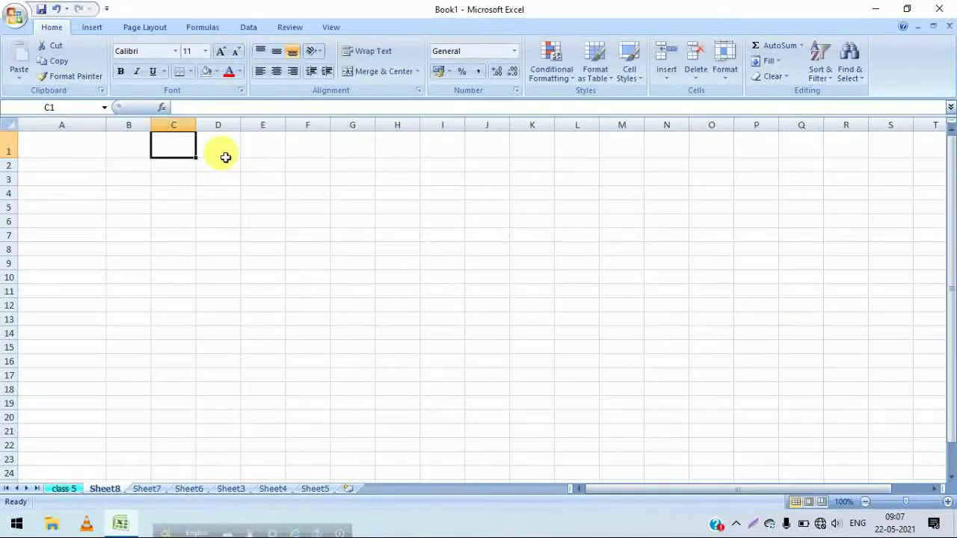
left_click(140, 158)
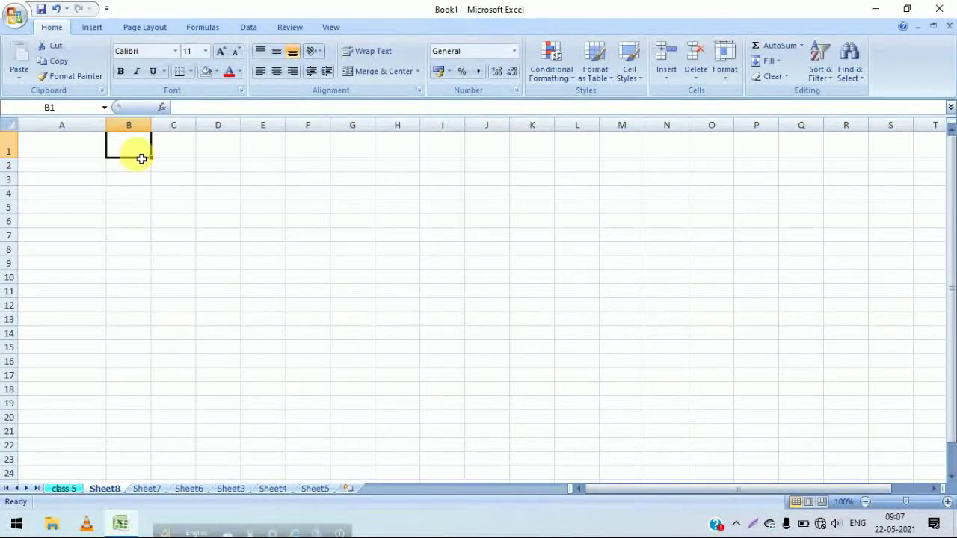
left_click(176, 155)
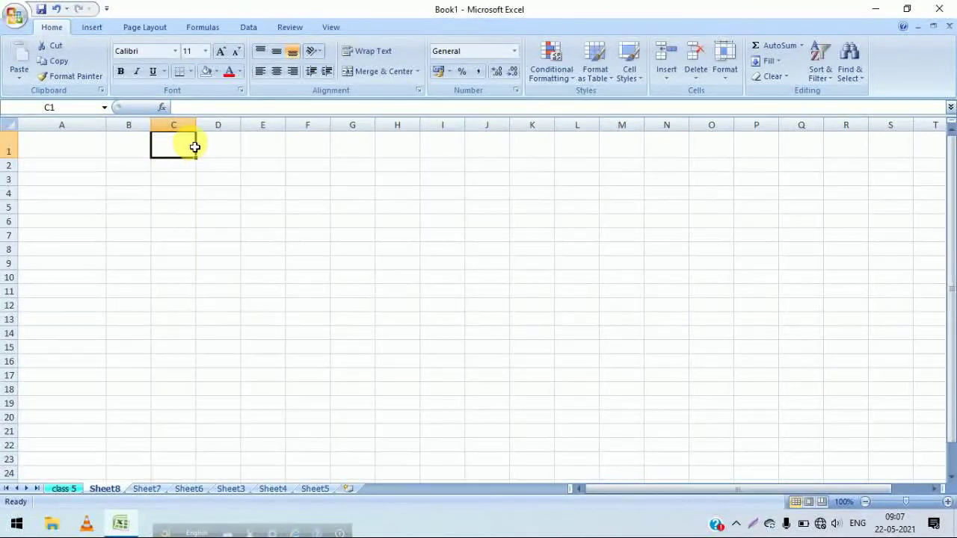
left_click_drag(196, 124, 245, 125)
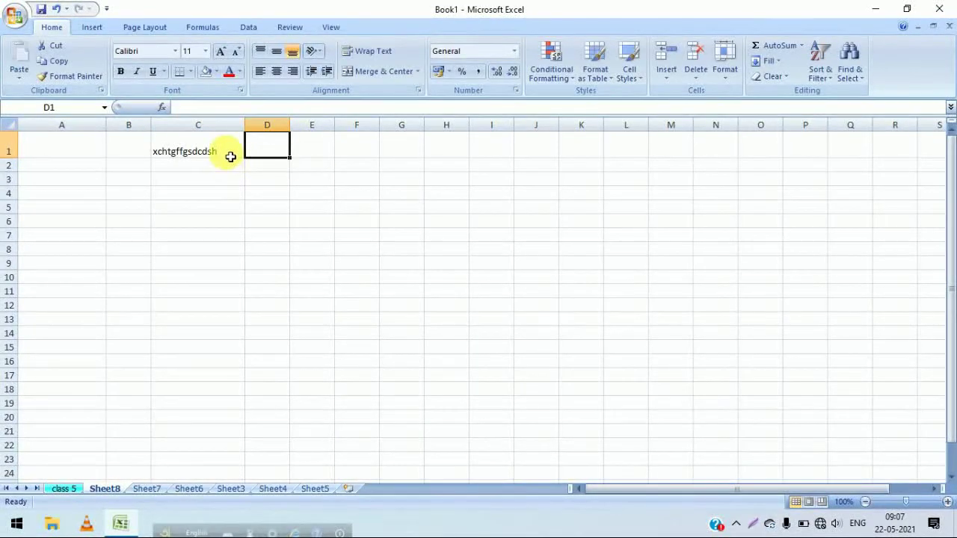
left_click(230, 156)
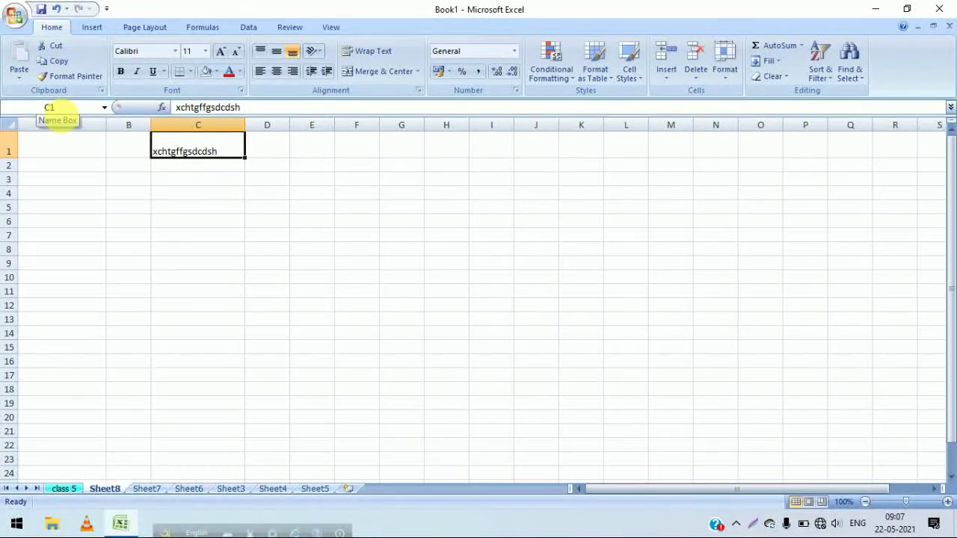
left_click(536, 255)
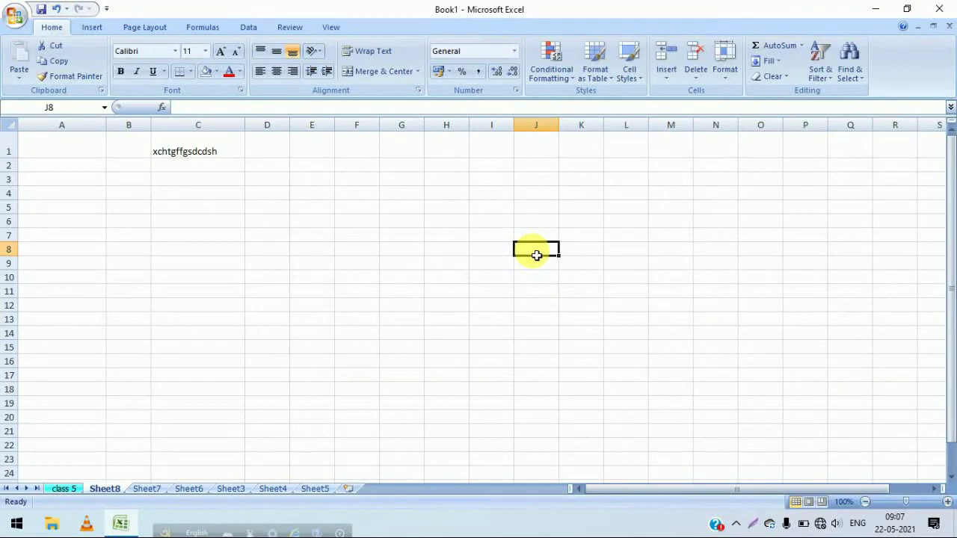
Step: Enter 'xfghfdcghfgch' in J8 and 636236 in J6, widen column J, then select C1:L19
type("xfghfdcghfgch")
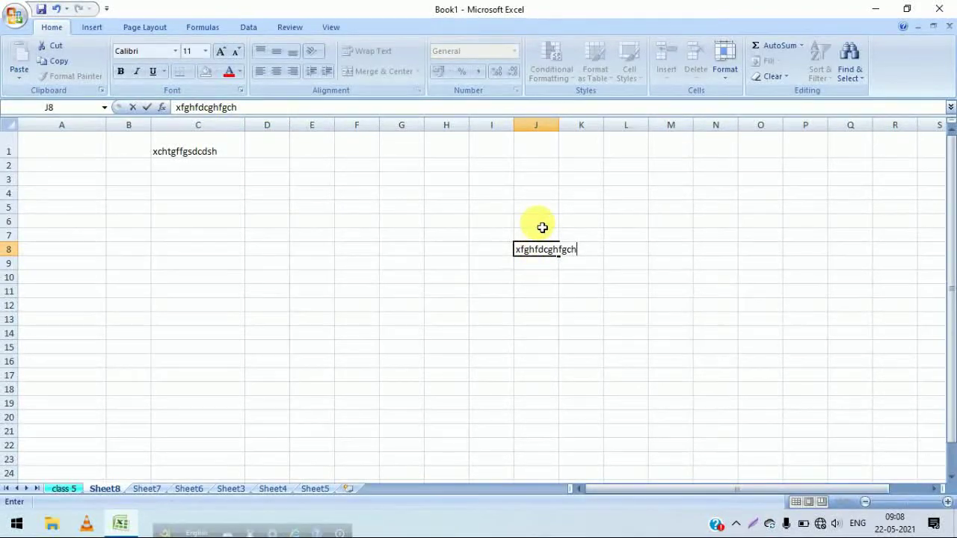
left_click(541, 223)
type("636236")
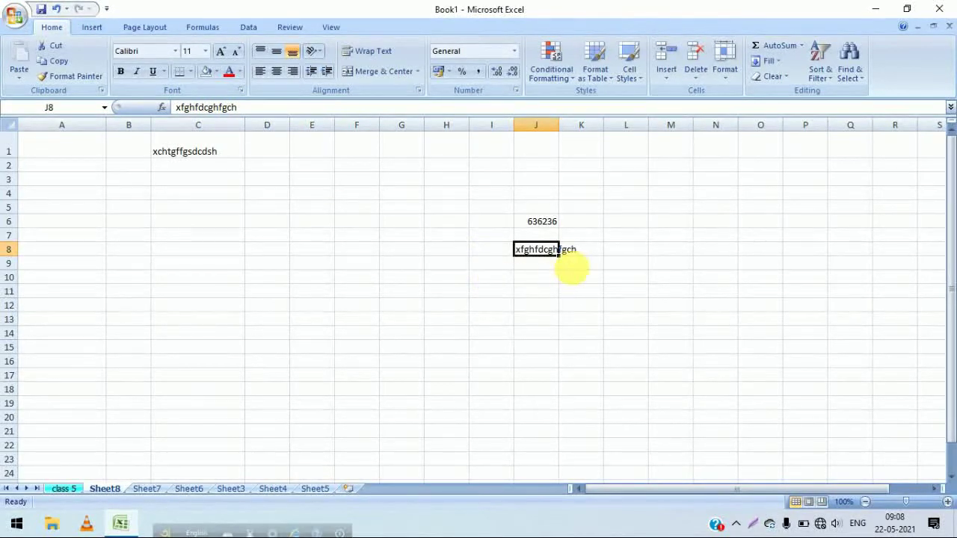
left_click_drag(559, 128, 598, 142)
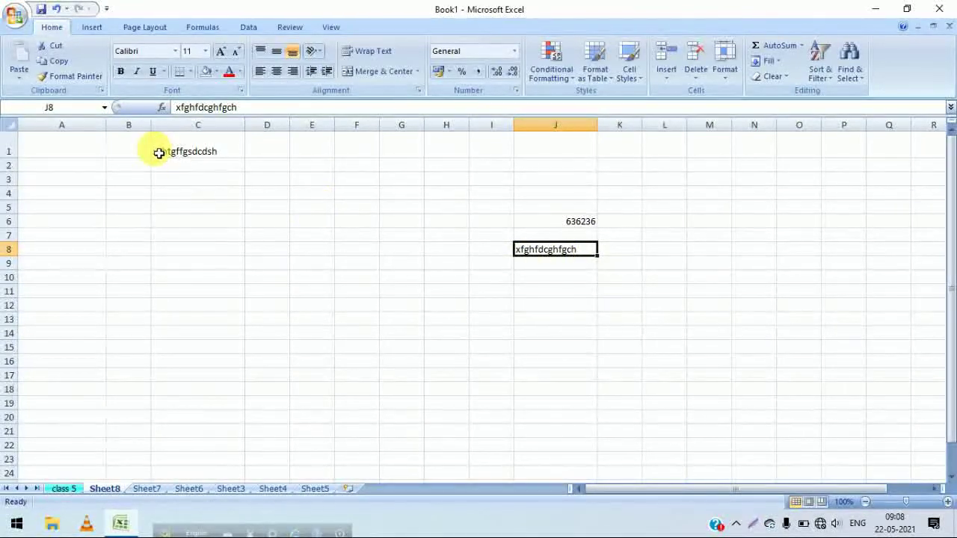
left_click_drag(160, 152, 651, 404)
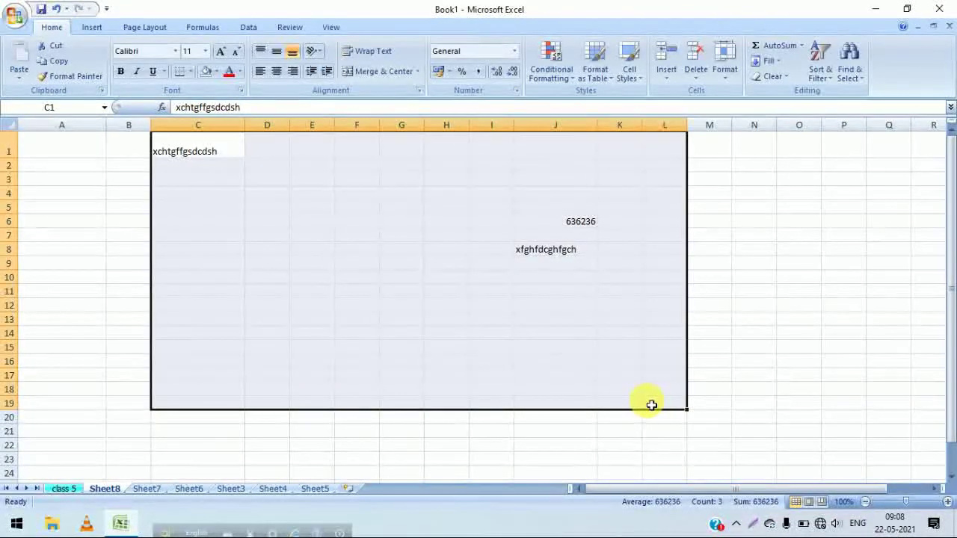
Step: Delete all entries in C1:L19, leaving Sheet8 blank with H3 selected
key("Delete")
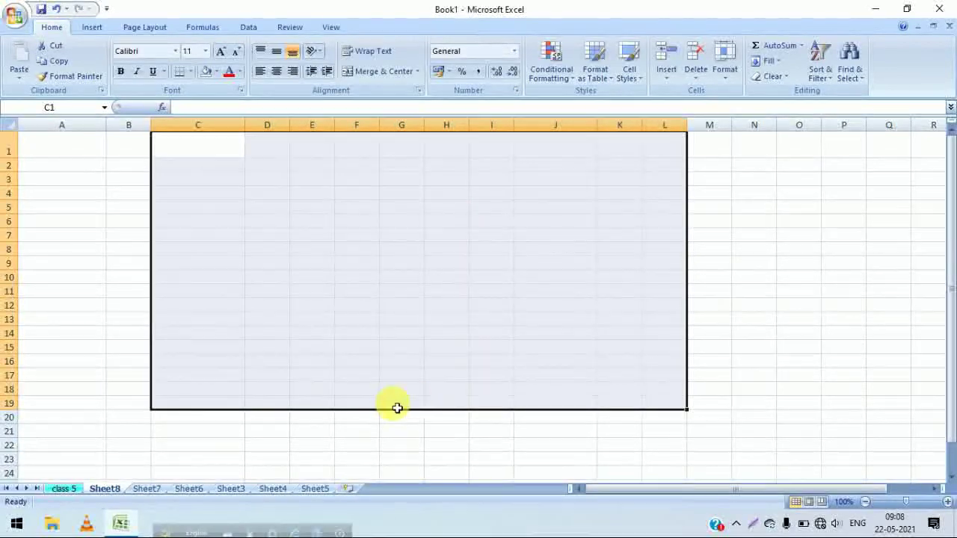
left_click(756, 265)
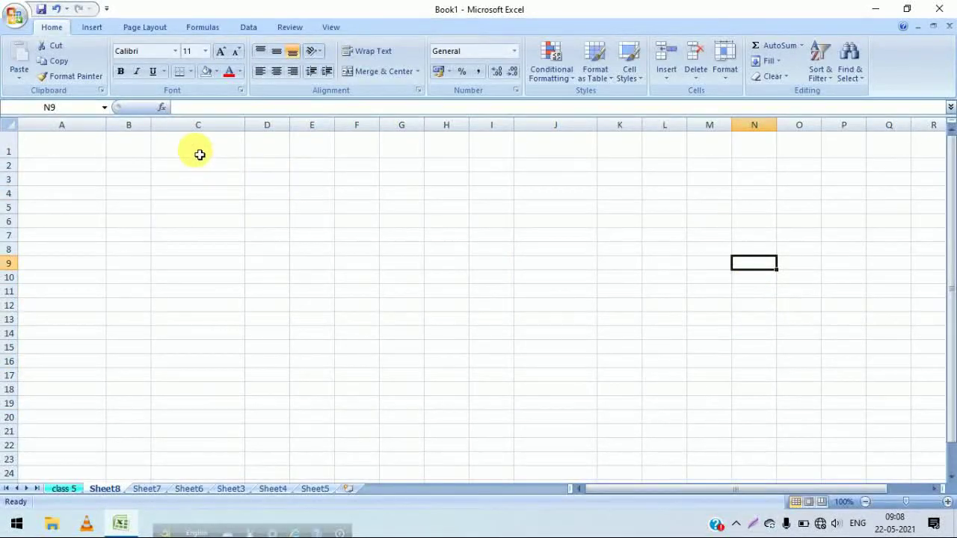
left_click_drag(178, 144, 437, 235)
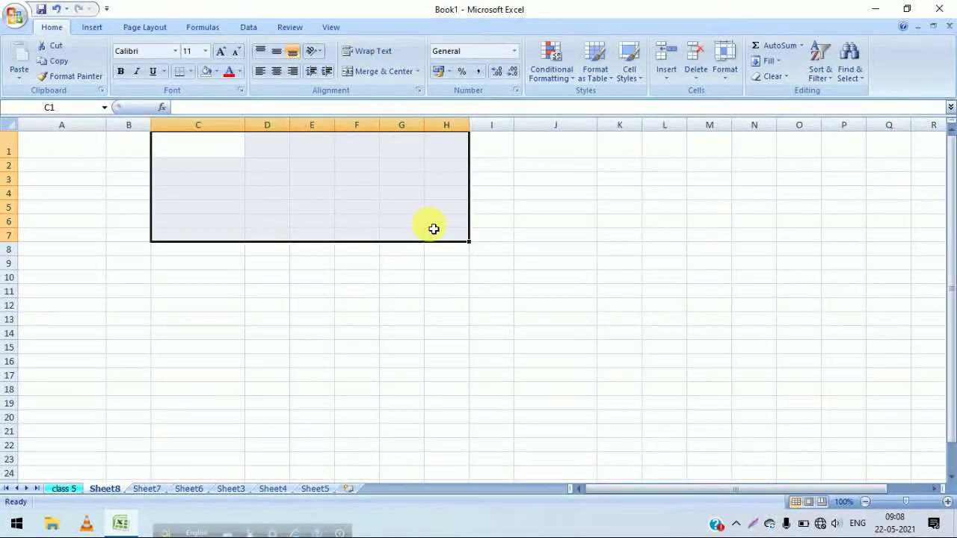
left_click(457, 183)
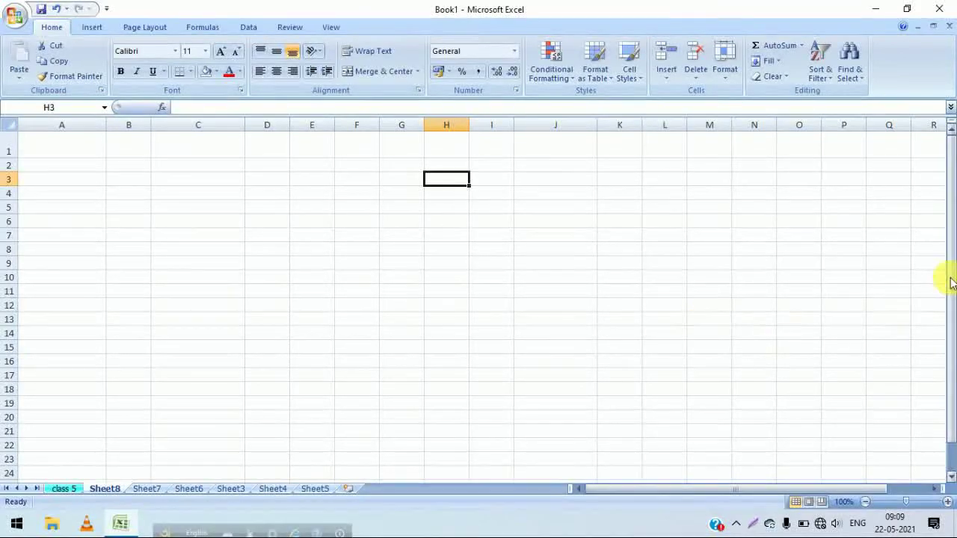
left_click(875, 11)
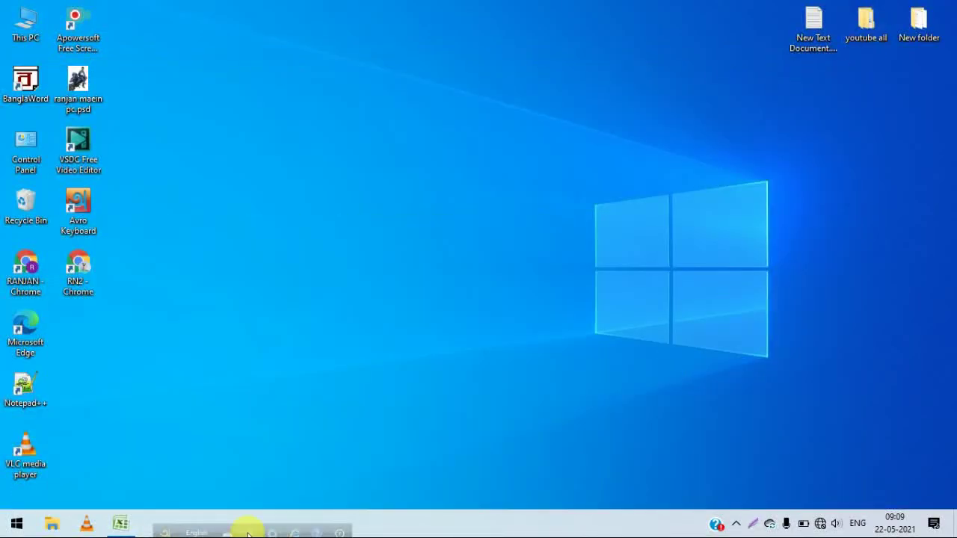
left_click(120, 524)
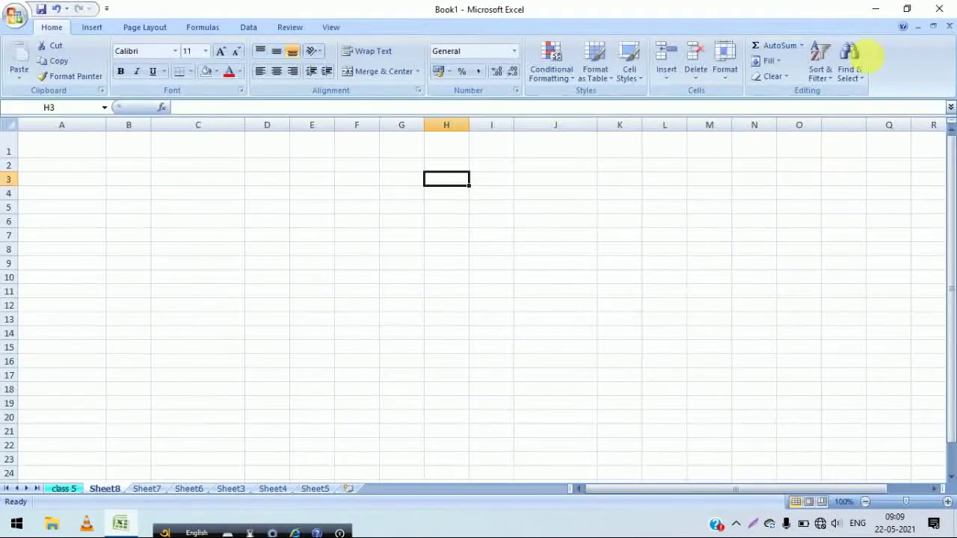
left_click(906, 11)
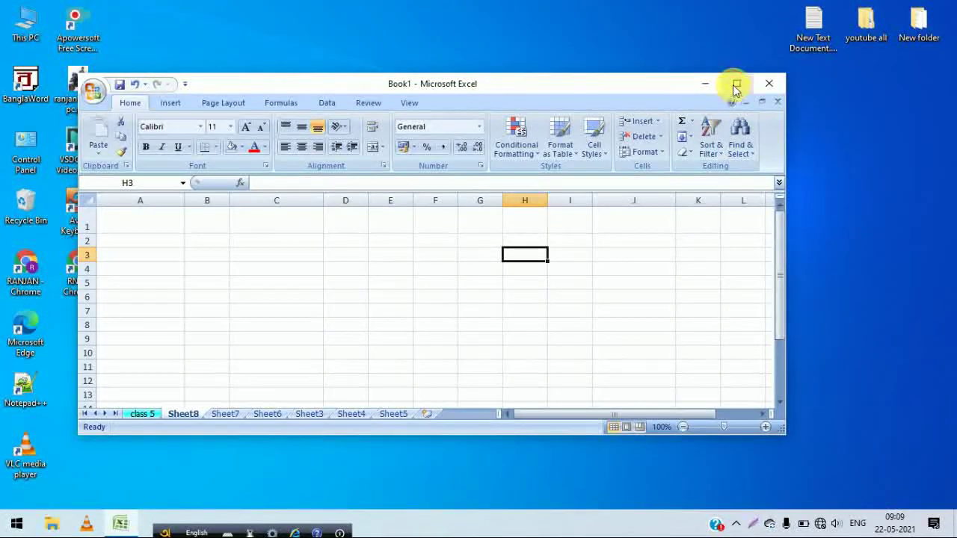
left_click(735, 86)
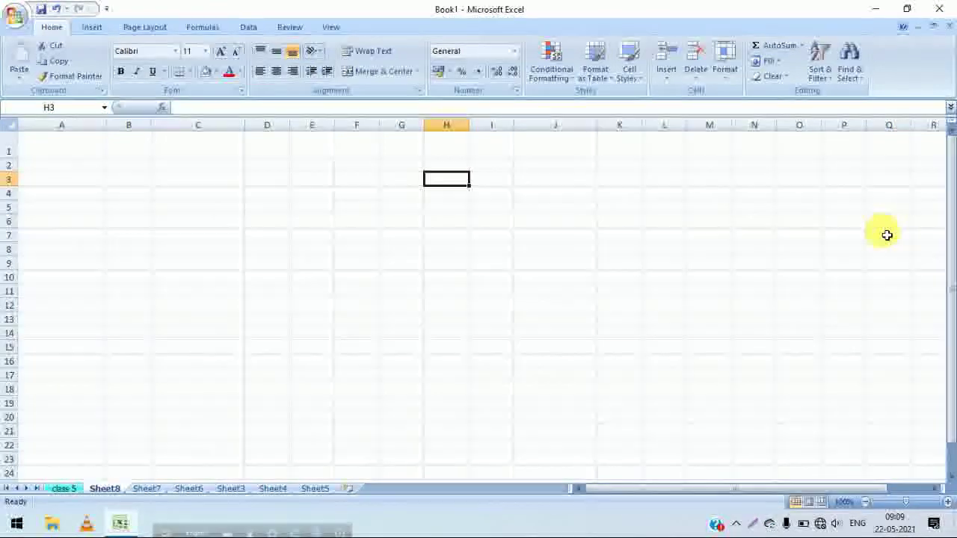
key("super+Down")
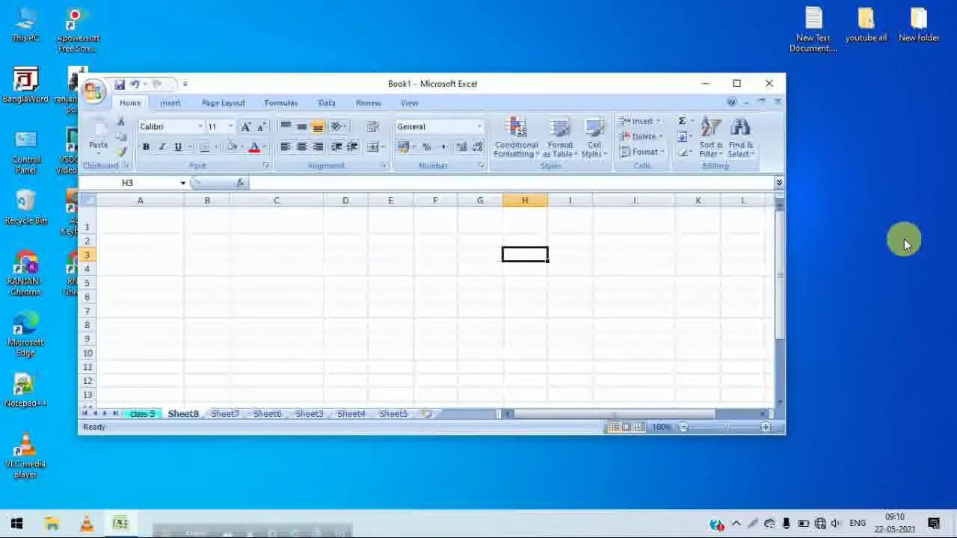
key("alt")
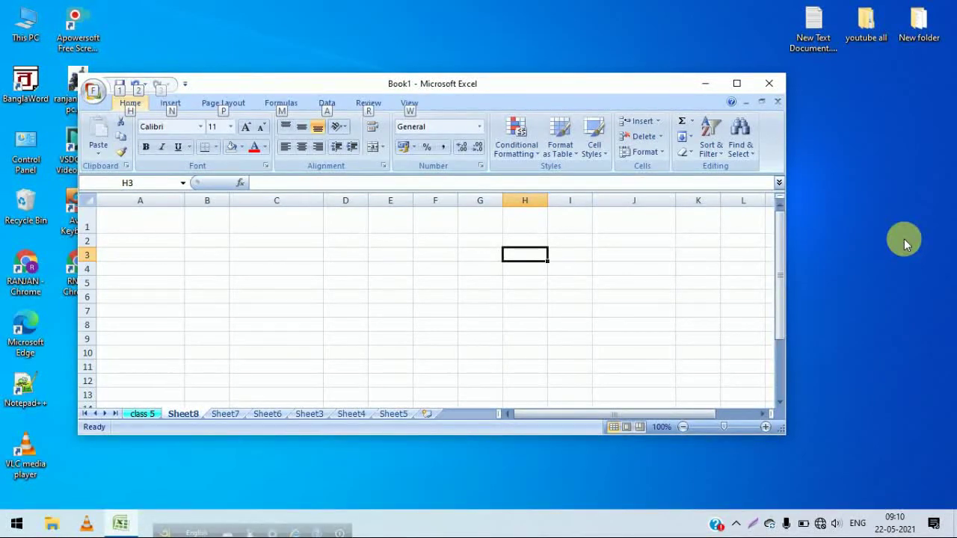
key("alt+space")
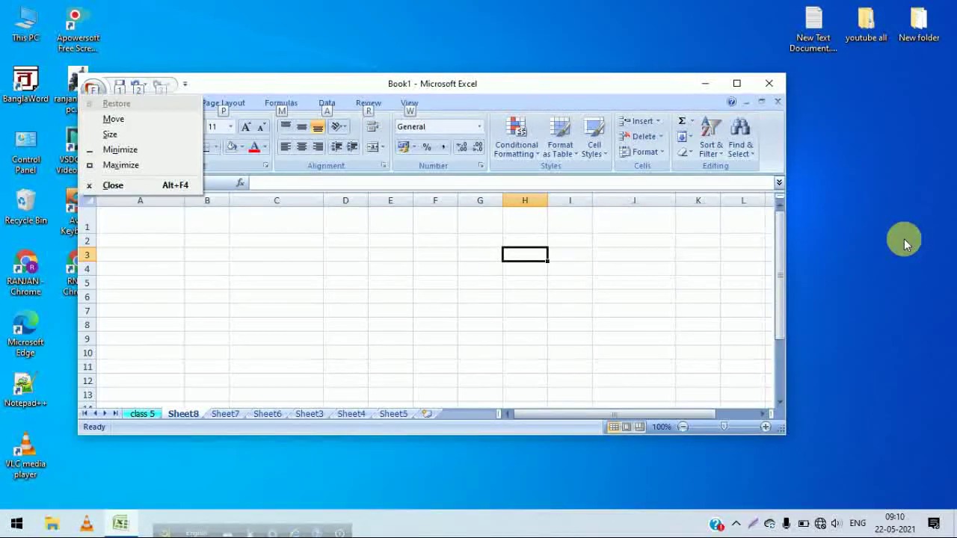
key("x")
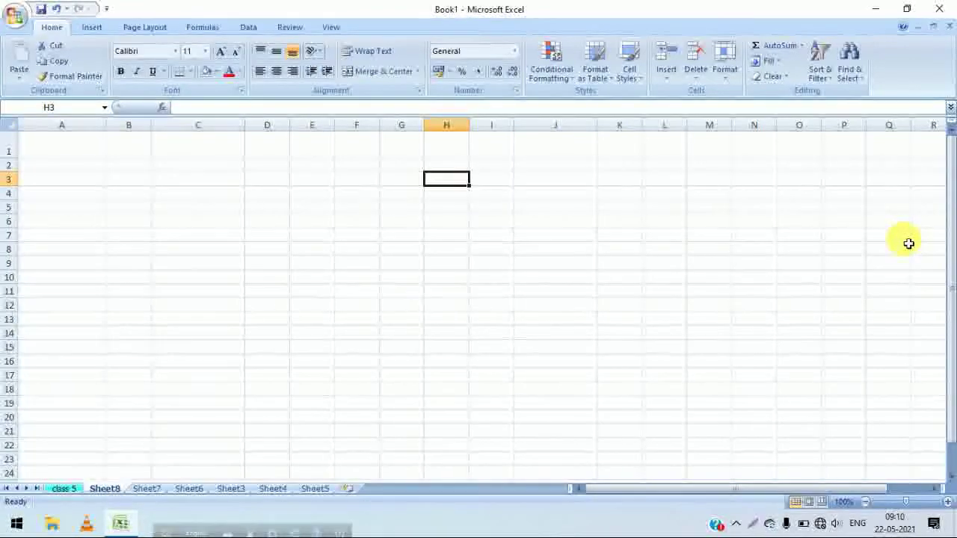
left_click(407, 145)
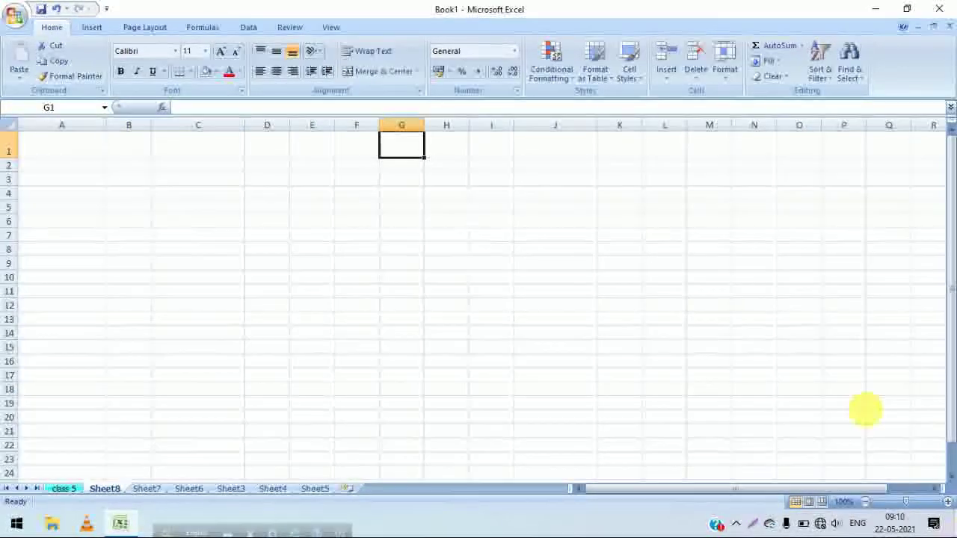
Step: Zoom the blank sheet in and out with Ctrl+wheel, settling at 85%
scroll(490, 208, "down", 1, "ctrl")
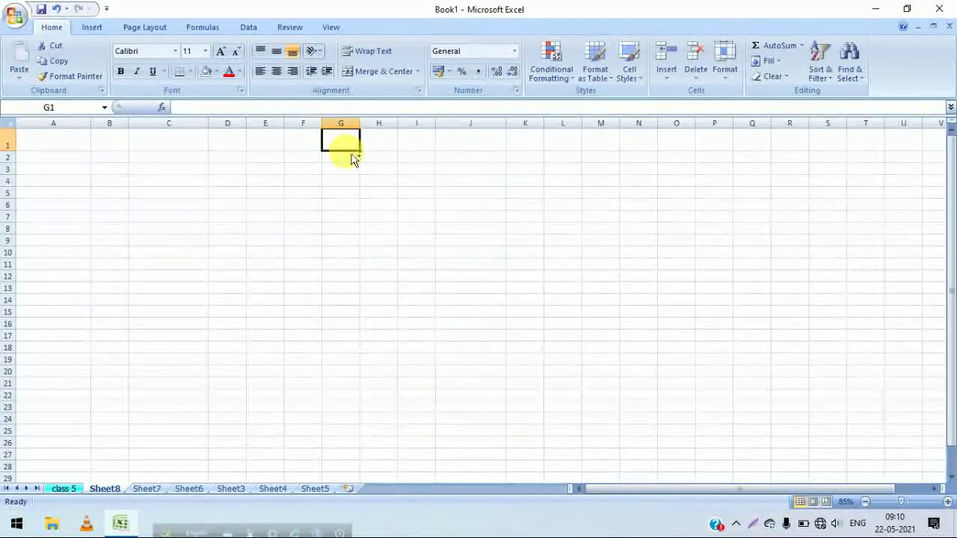
scroll(352, 156, "up", 1, "ctrl")
scroll(423, 152, "down", 1, "ctrl")
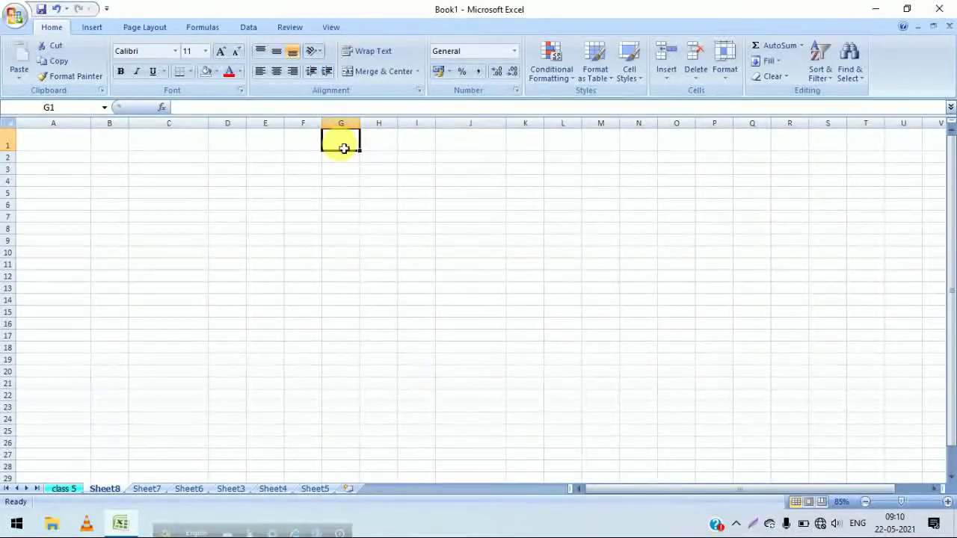
scroll(345, 146, "up", 2, "ctrl")
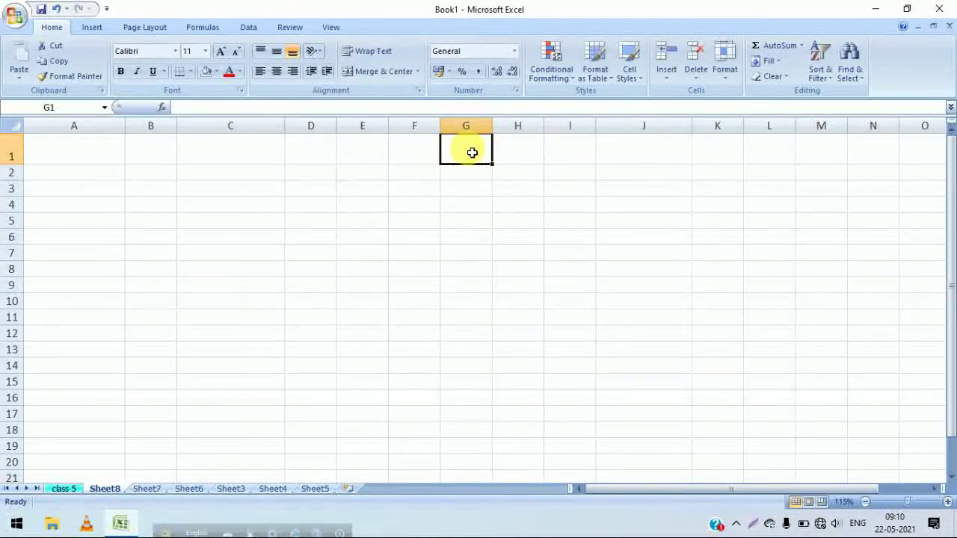
scroll(468, 150, "down", 4, "ctrl")
scroll(479, 154, "up", 4, "ctrl")
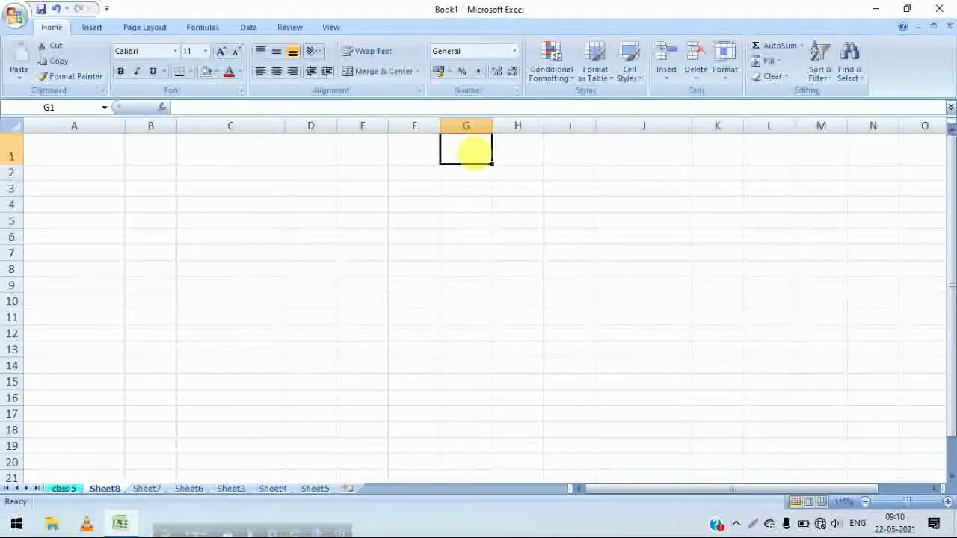
scroll(473, 156, "down", 2, "ctrl")
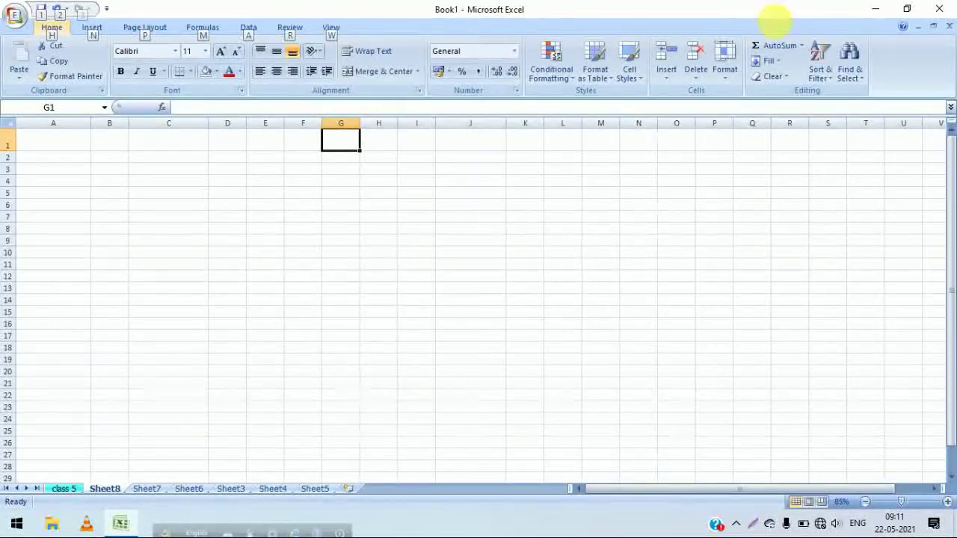
Step: Close Excel and choose No to discard the changes to Book1
left_click(948, 11)
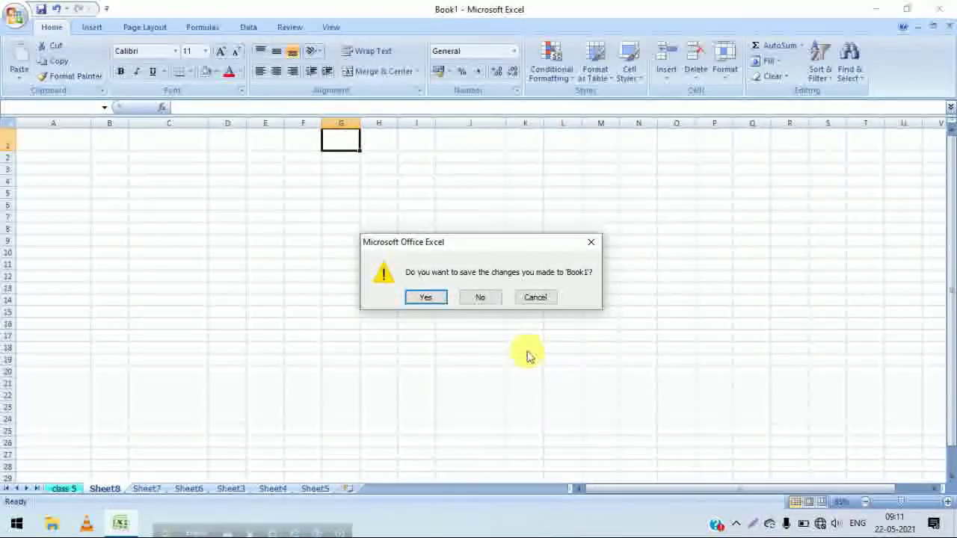
left_click(480, 297)
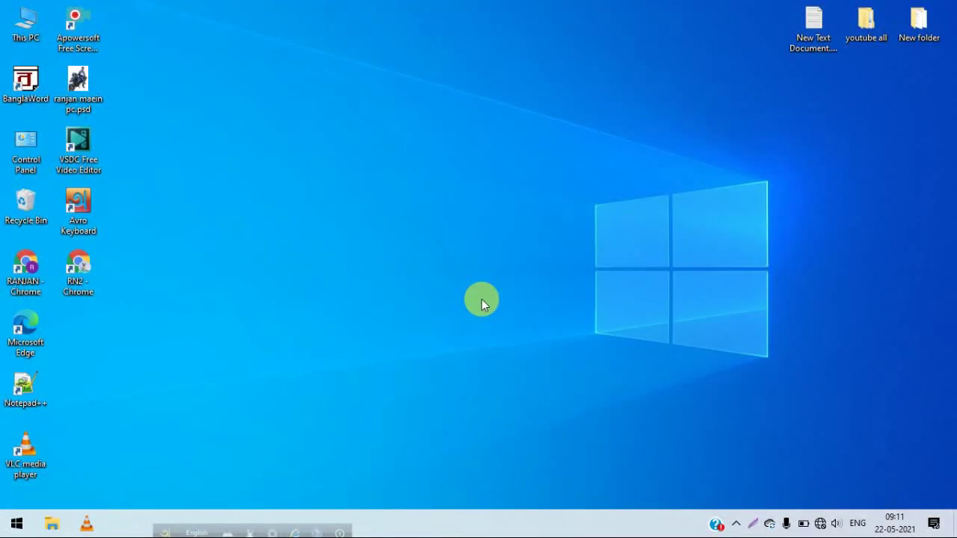